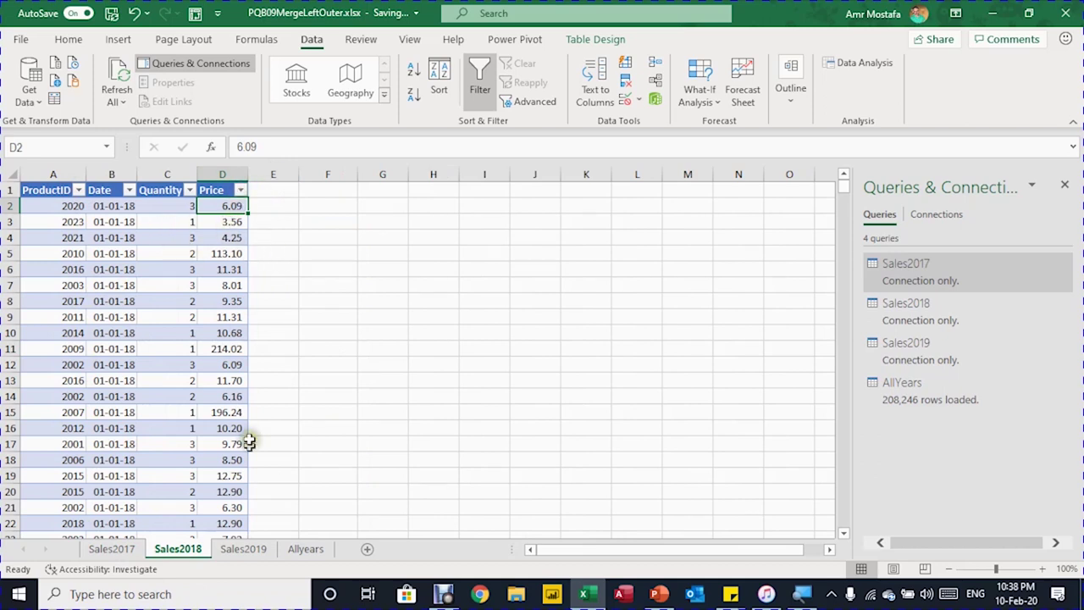
Review the Sales2019 and Allyears sheets along with the previews of the Sales2019 and AllYears queries.
left_click(249, 551)
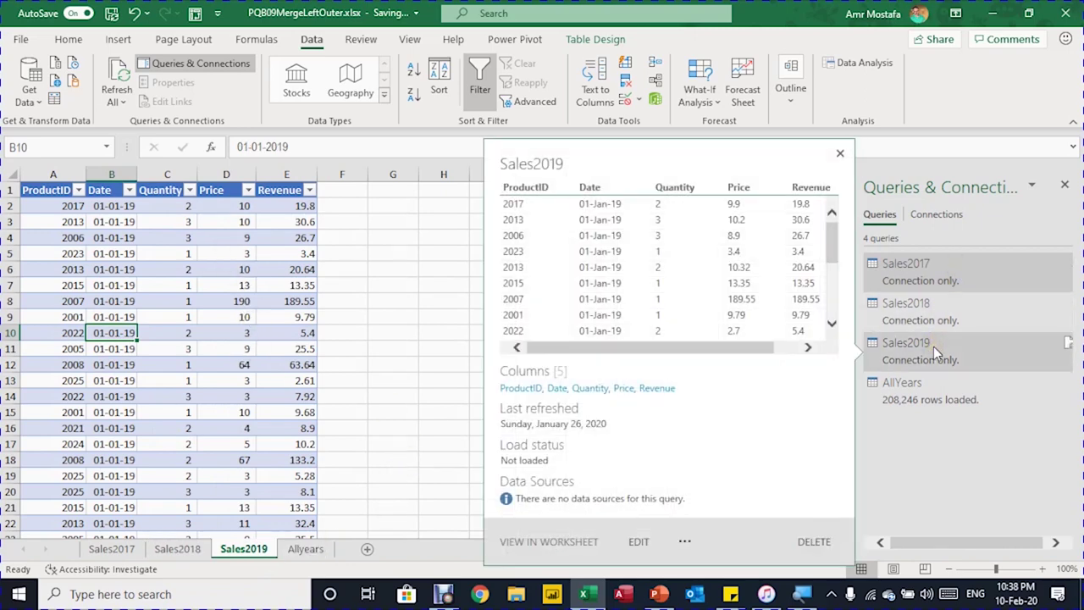
mouse_move(943, 401)
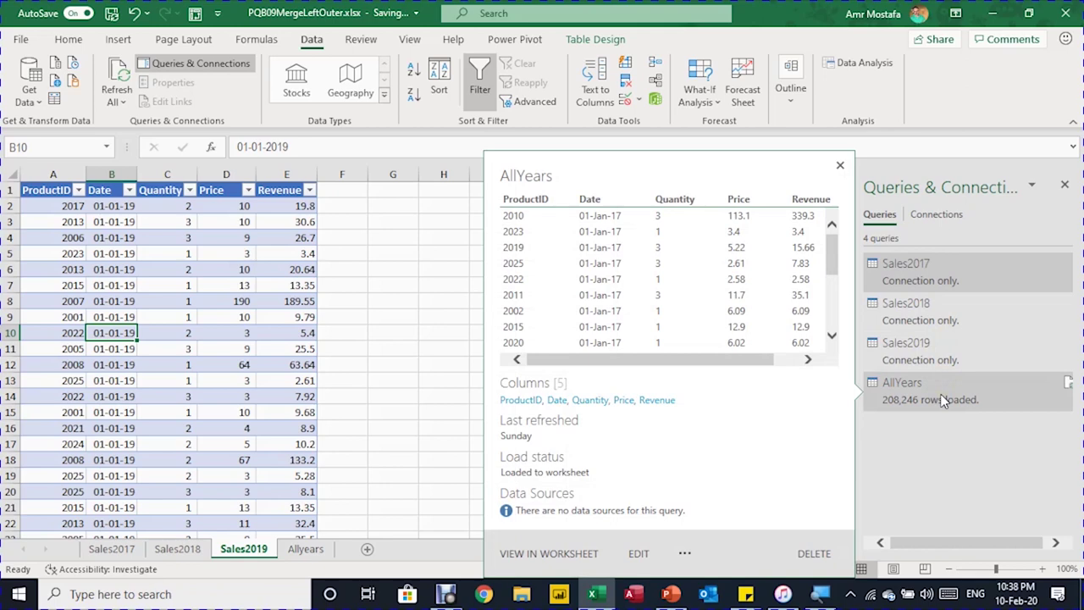
left_click(303, 551)
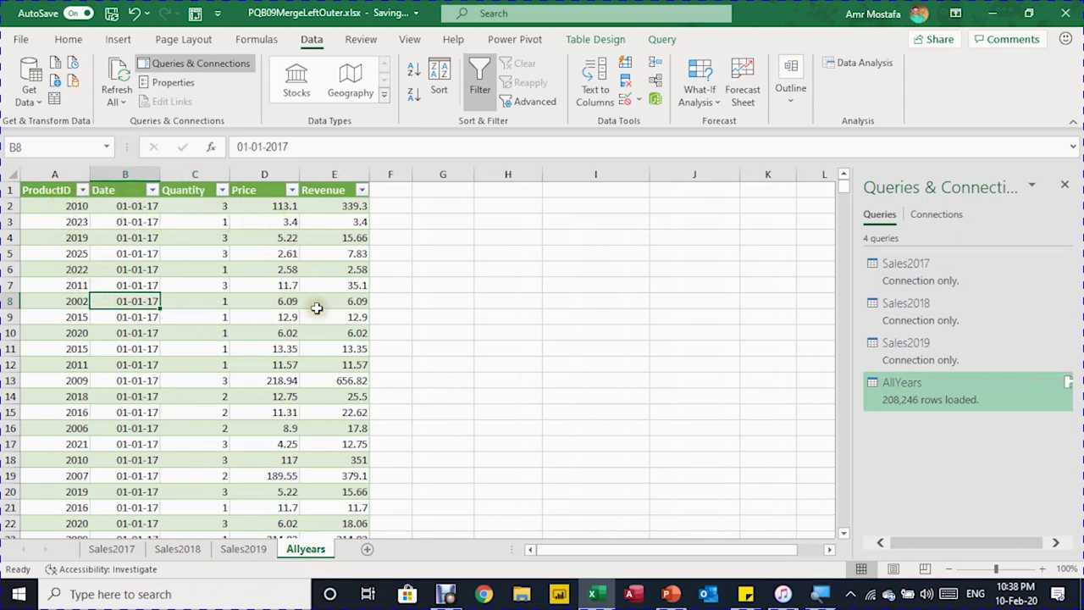
mouse_move(905, 409)
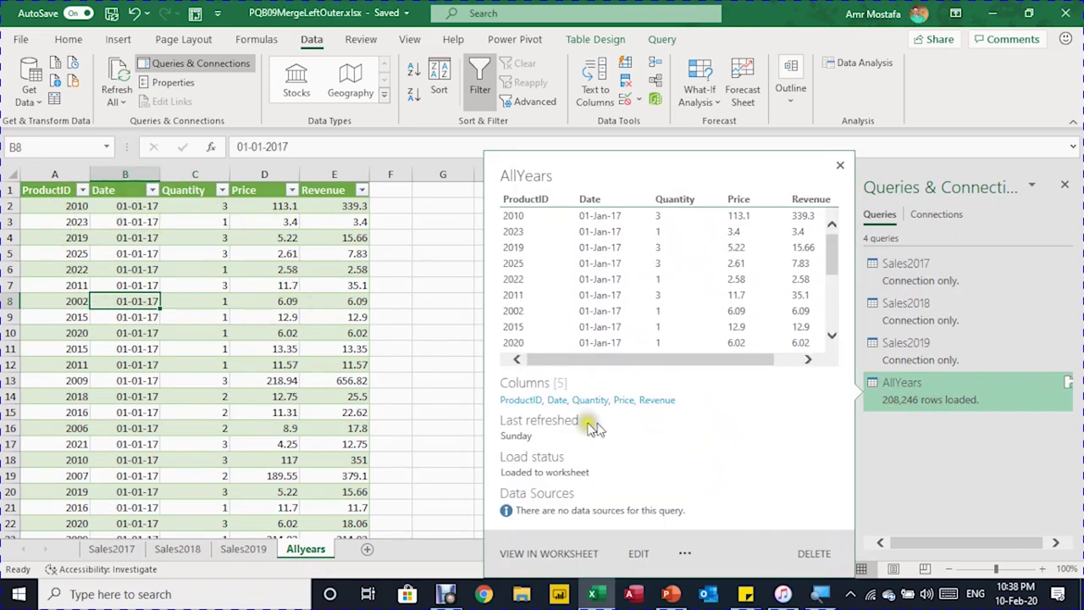
left_click(295, 301)
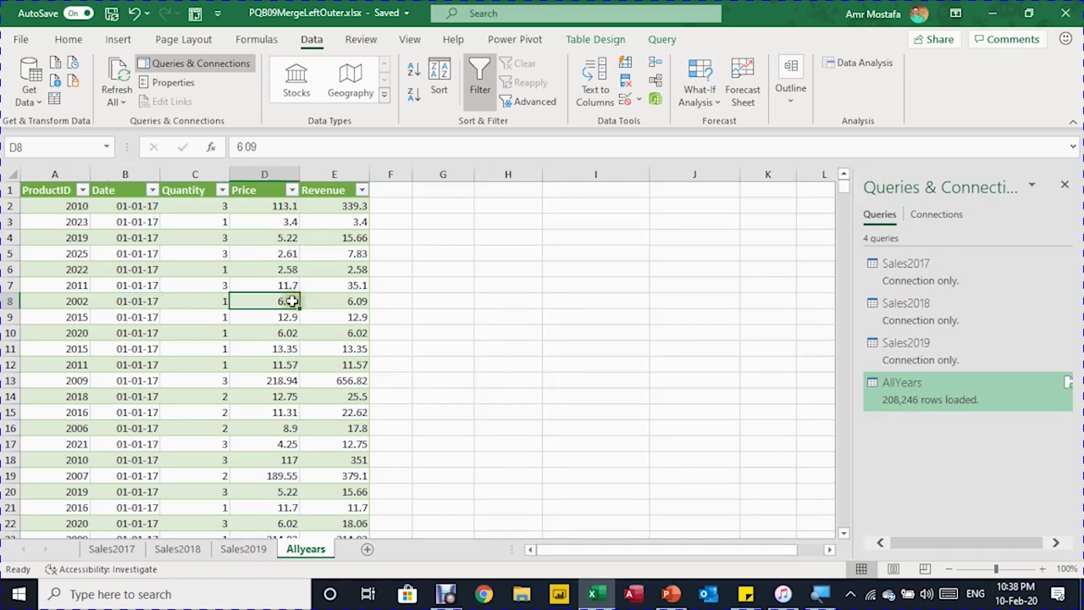
left_click(74, 240)
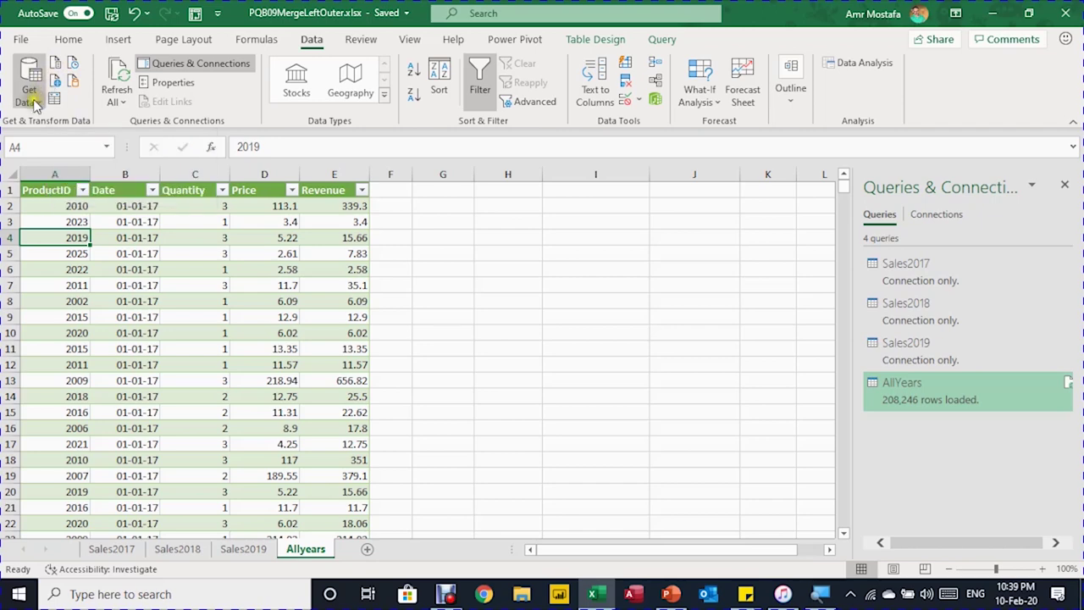
Import the file Product Lookup.csv from the PQB09 folder as a Text/CSV data source.
left_click(33, 96)
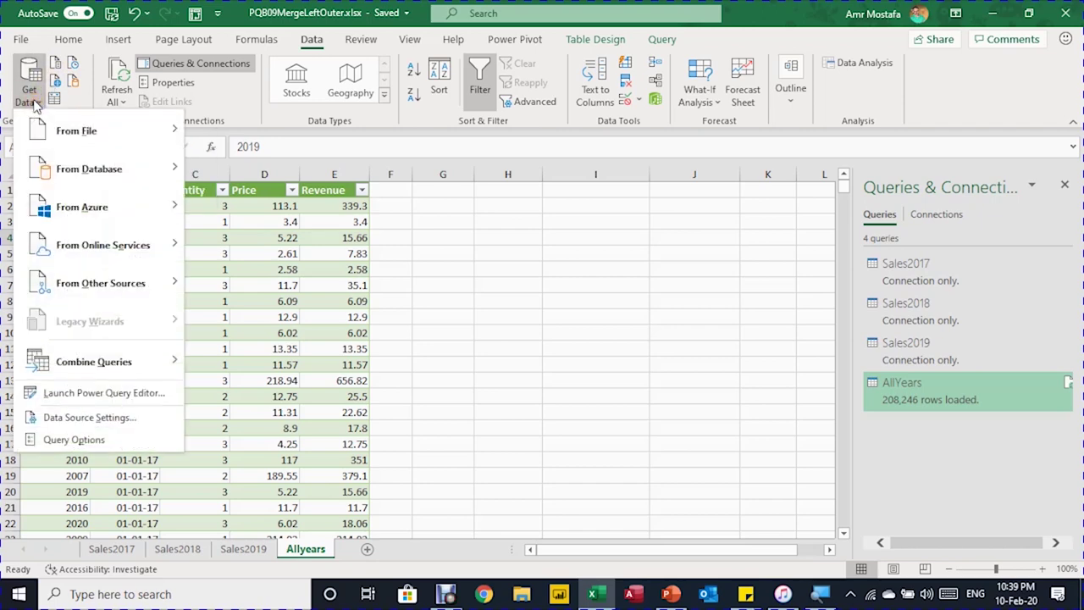
mouse_move(80, 133)
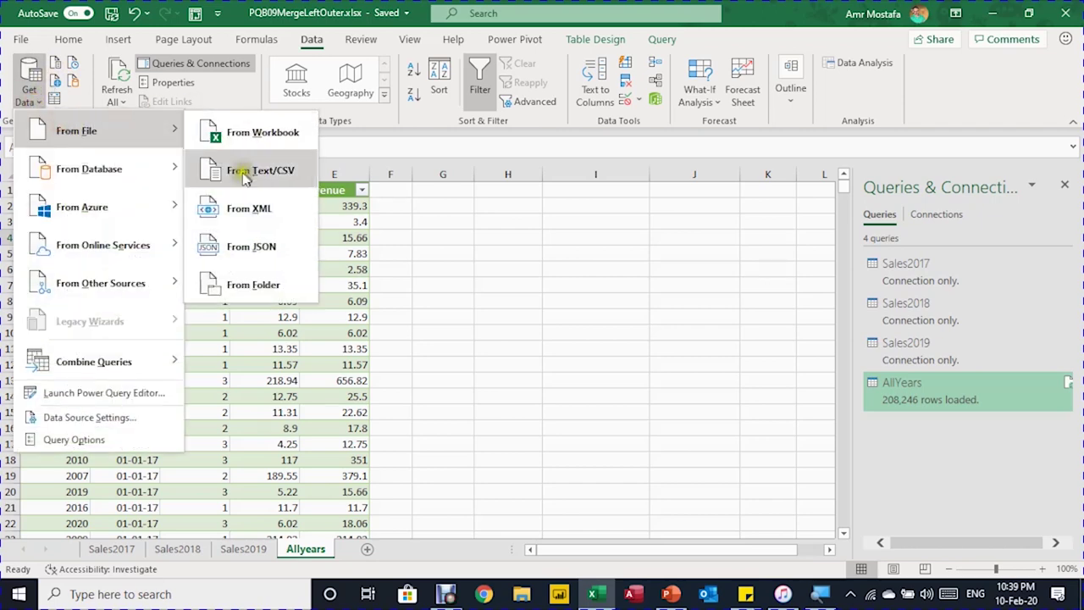
key("Escape")
key("Escape")
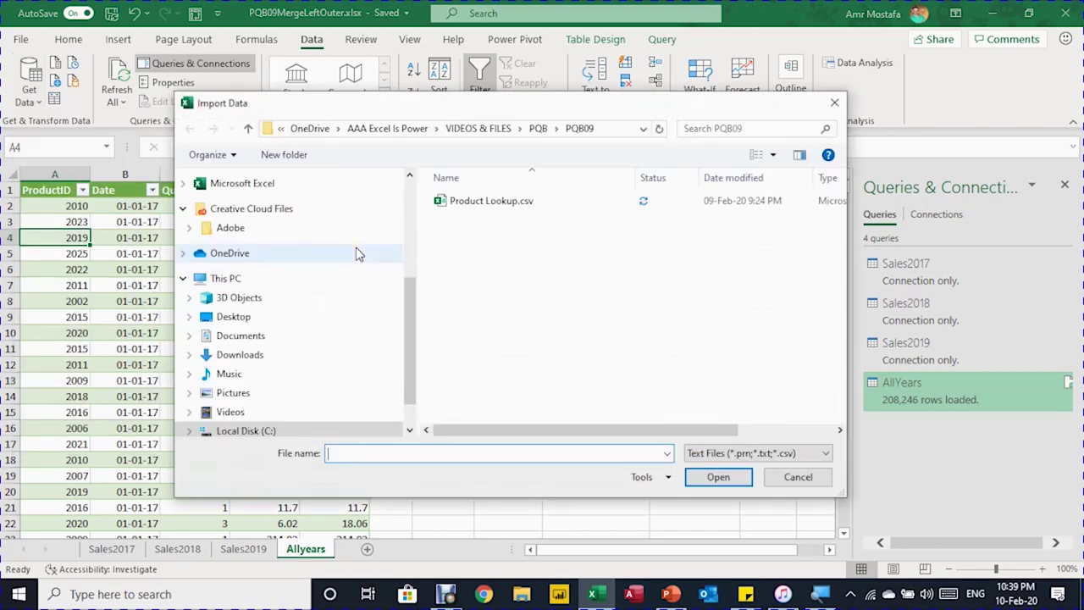
left_click(495, 207)
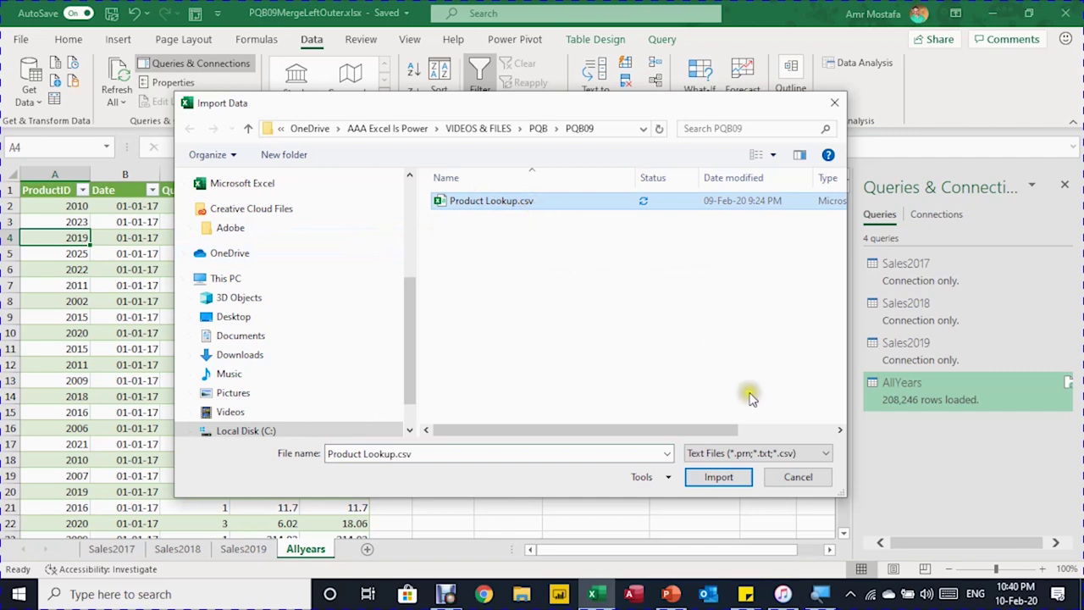
left_click(724, 477)
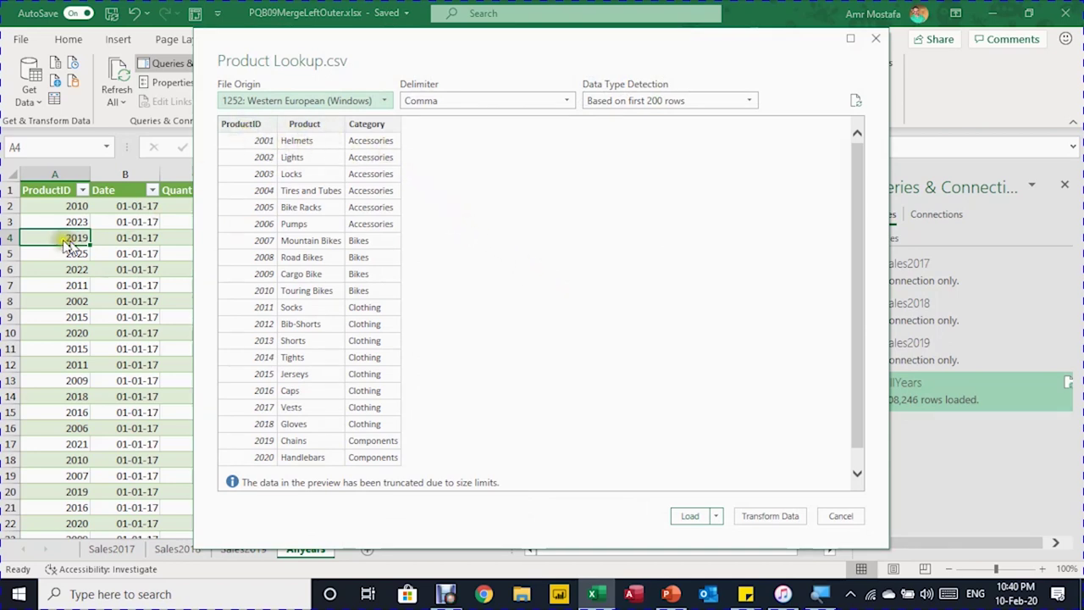
Send the previewed Product Lookup data to the Power Query Editor for transformation.
left_click_drag(345, 48, 469, 41)
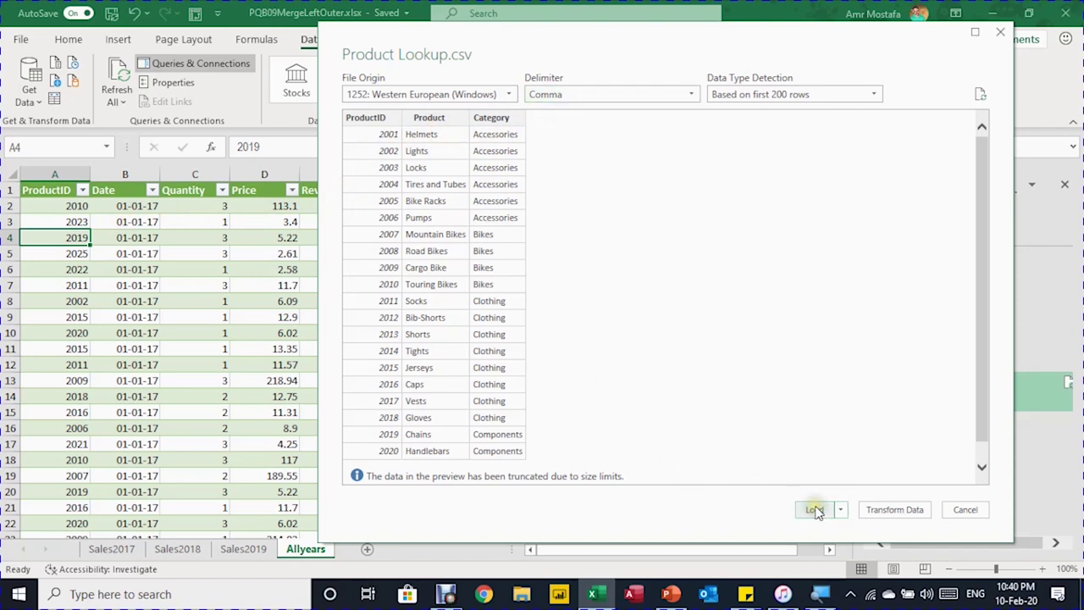
left_click(898, 515)
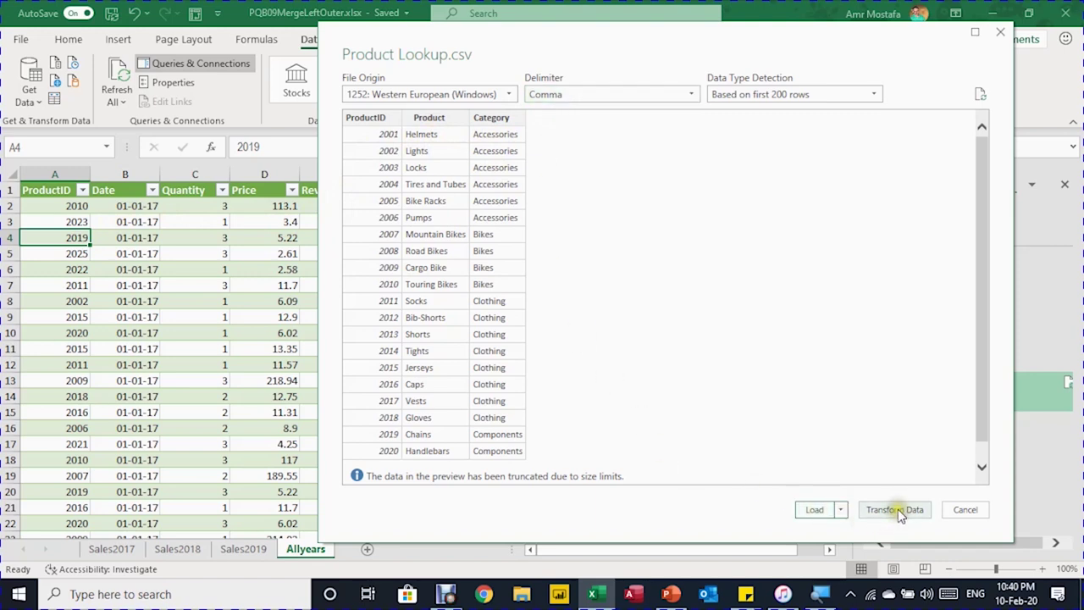
left_click(898, 511)
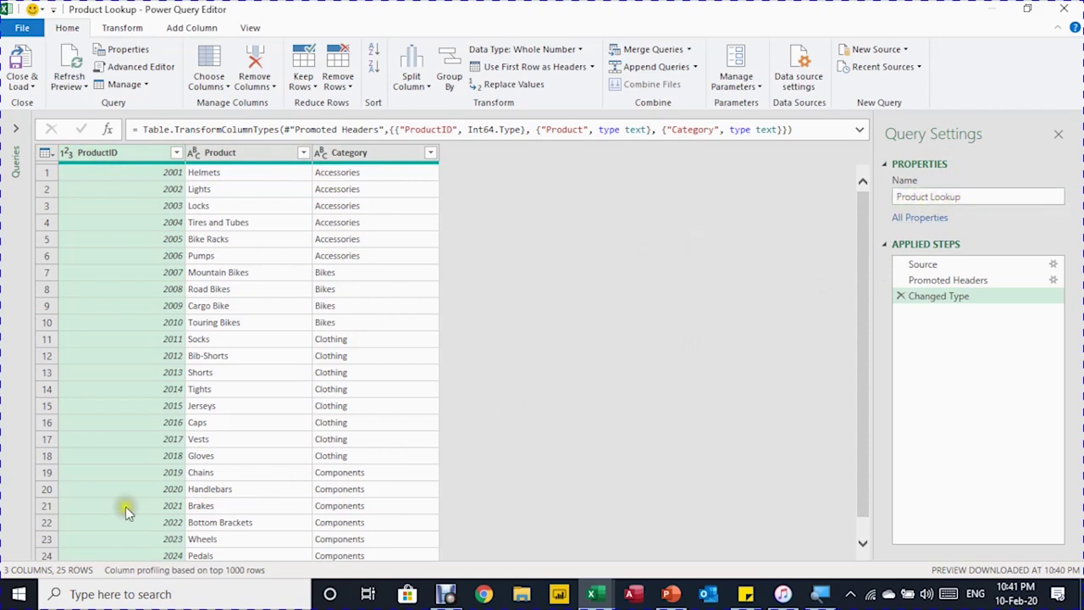
Close the editor and load the Product Lookup query to the workbook as a connection only.
left_click(26, 86)
left_click(37, 108)
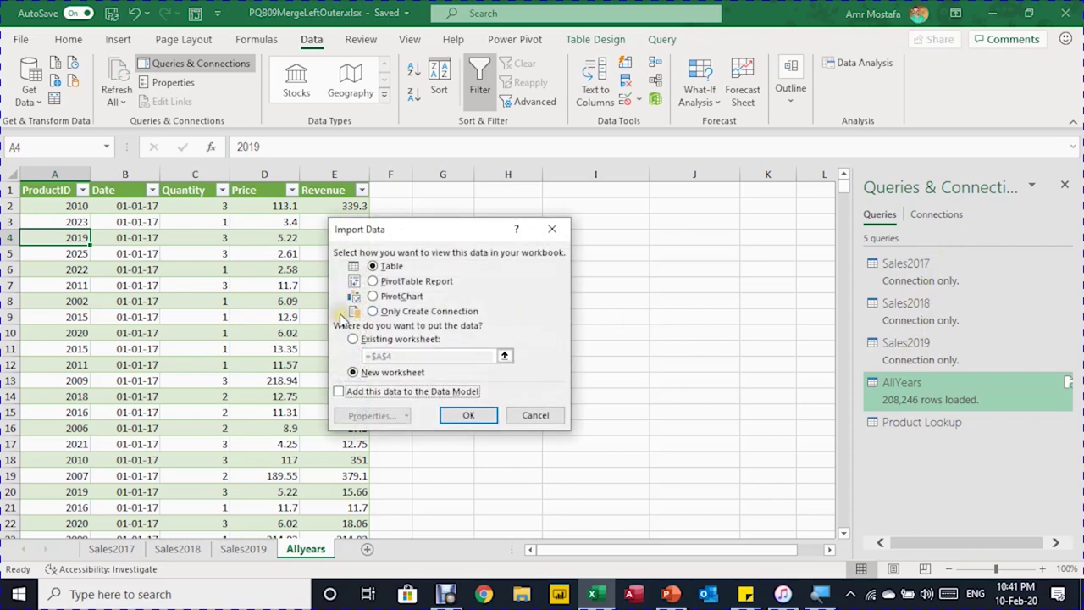
left_click(388, 312)
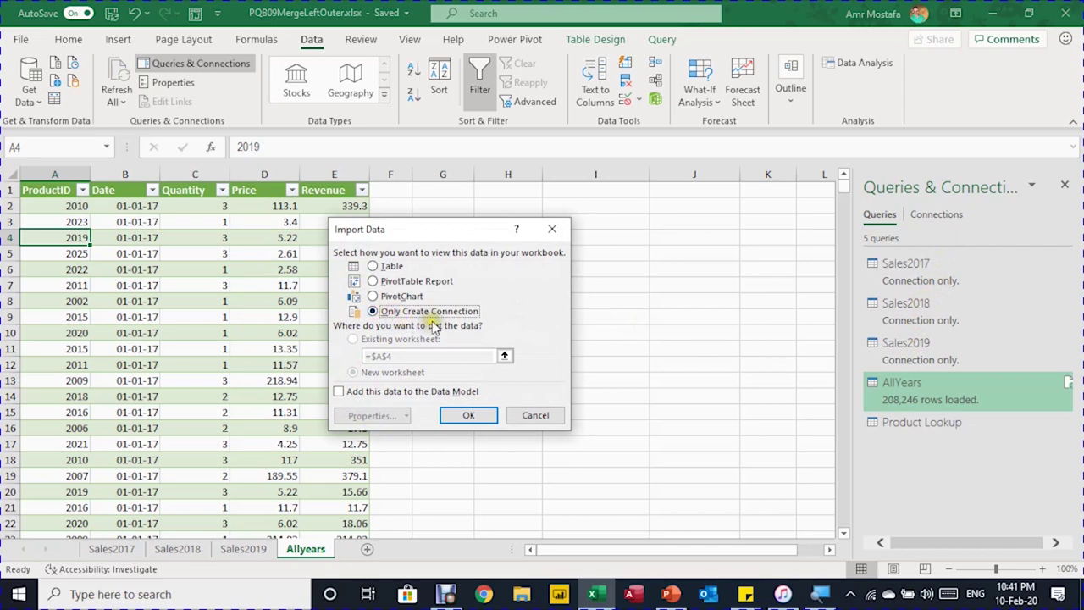
left_click(466, 415)
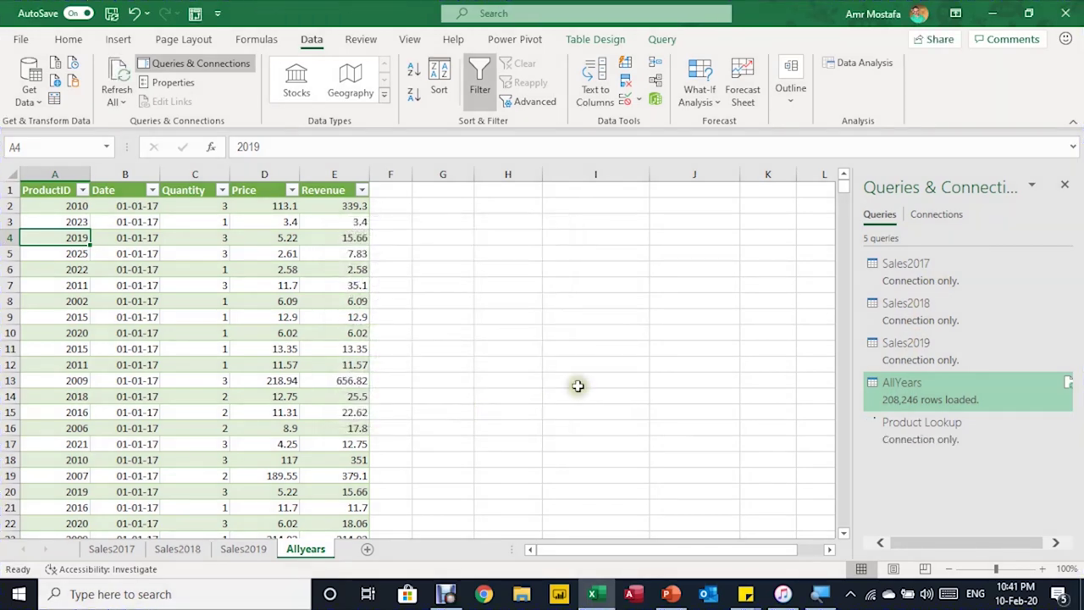
mouse_move(971, 441)
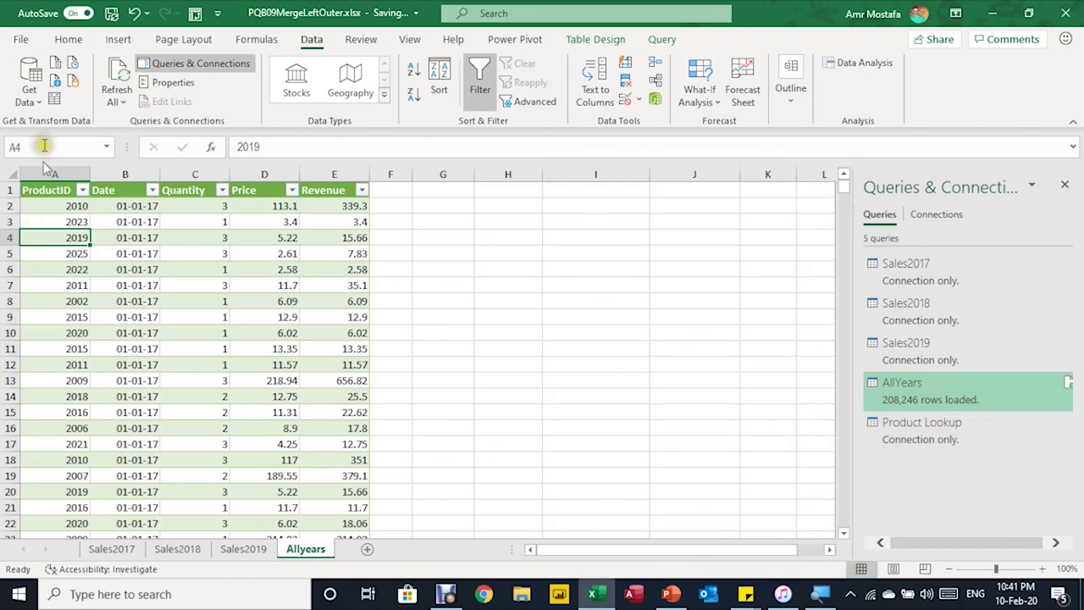
left_click(30, 100)
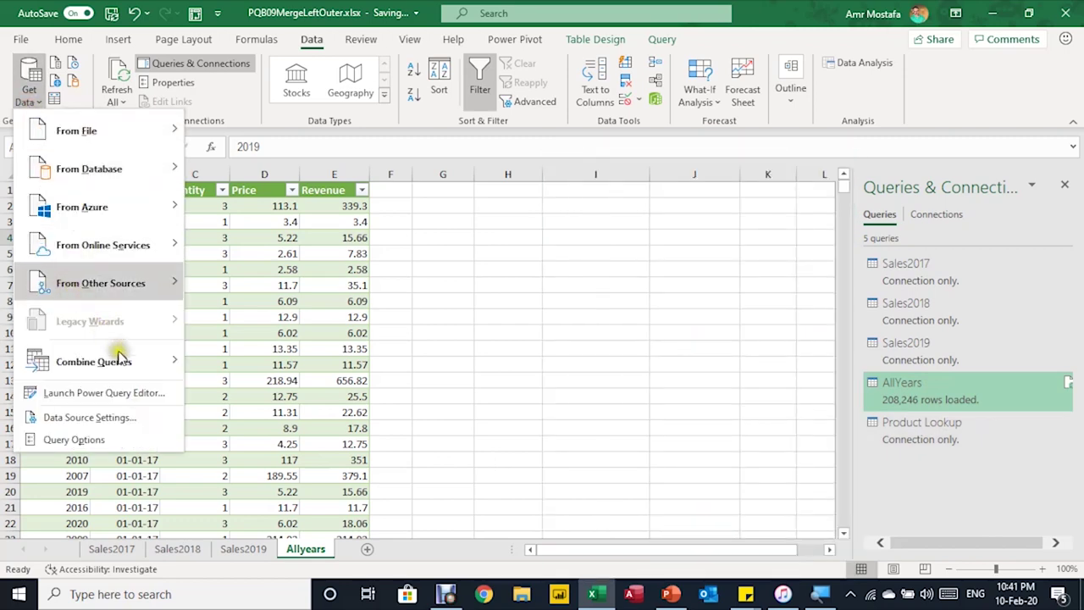
mouse_move(114, 360)
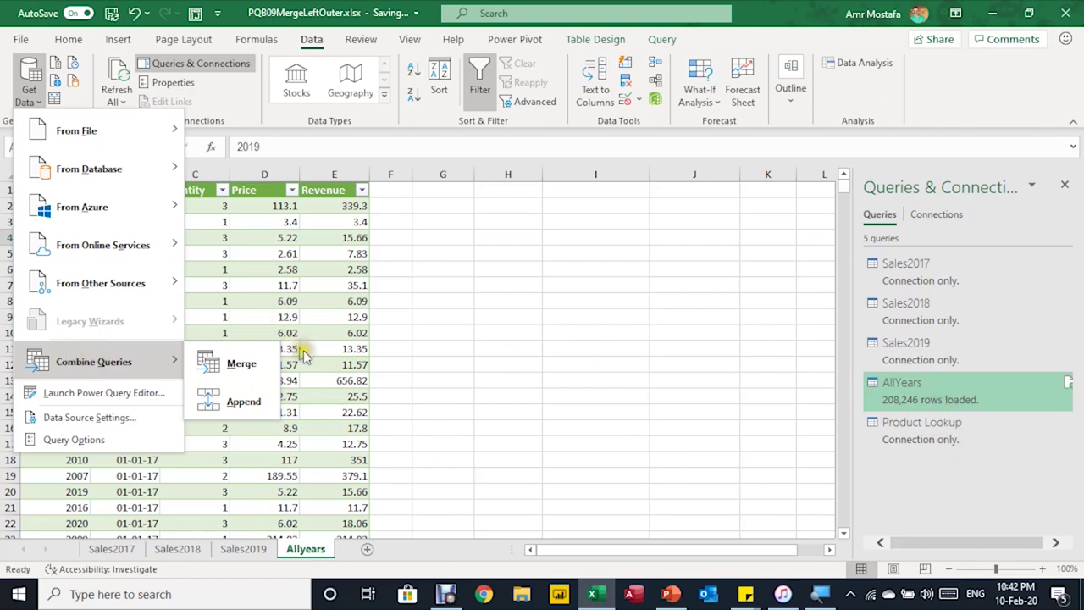
left_click(421, 378)
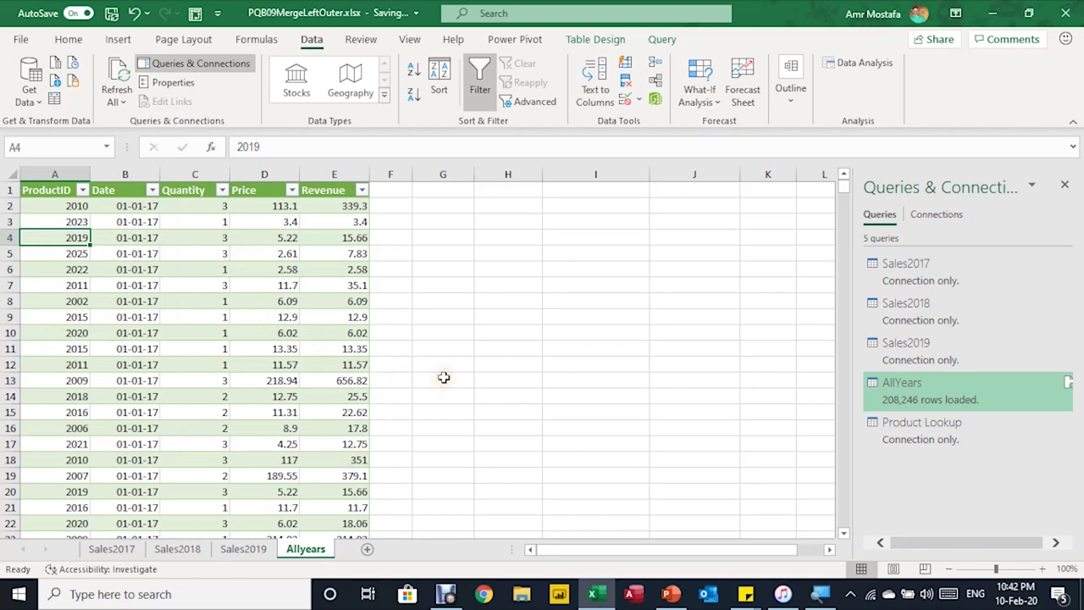
Open the AllYears query for editing in the Power Query Editor.
mouse_move(953, 394)
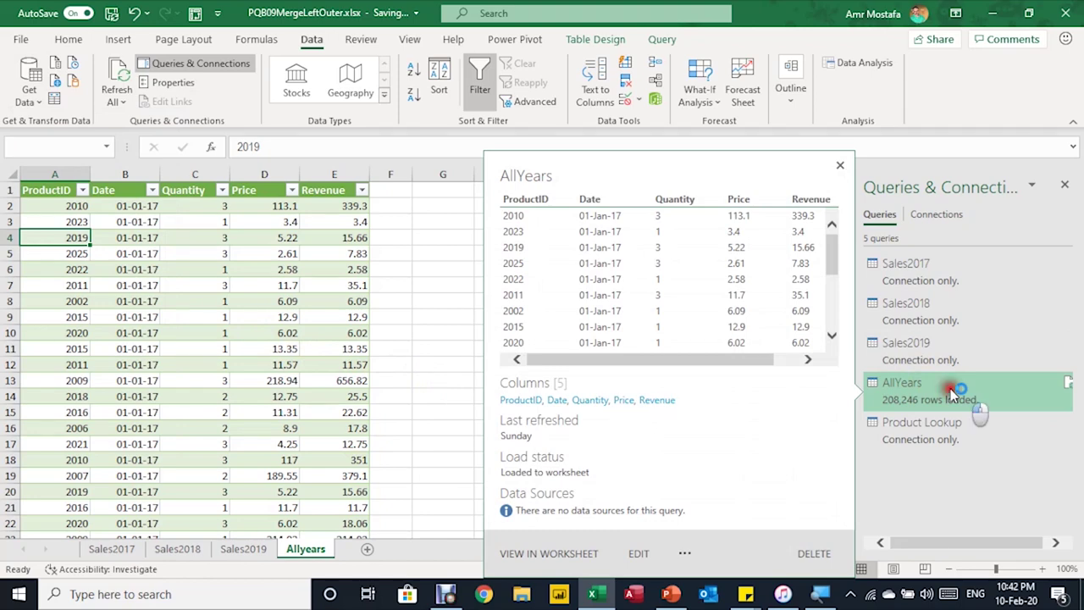
left_click(953, 394)
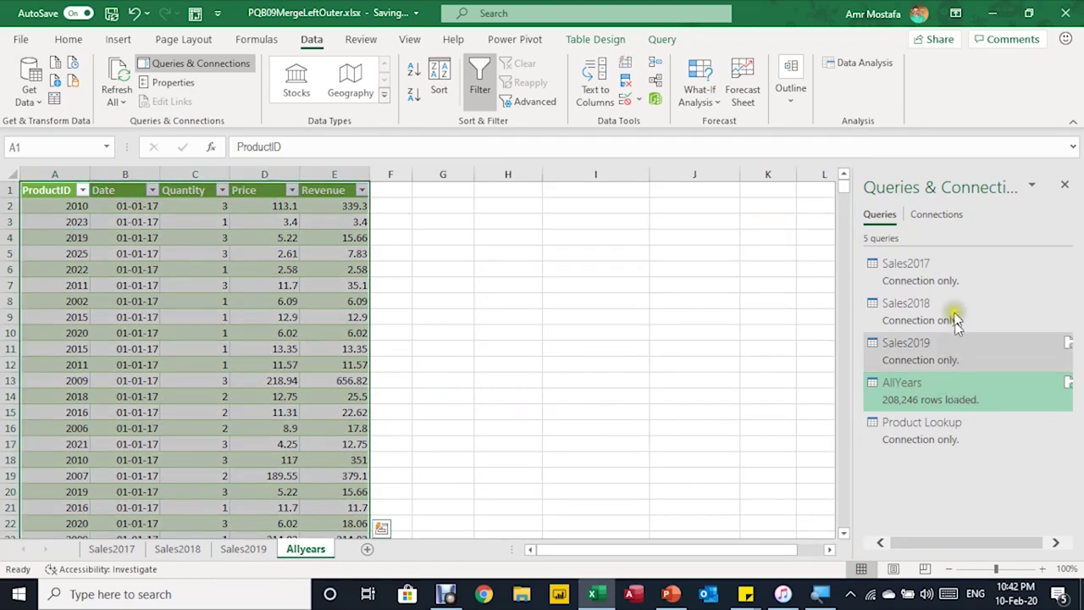
double_click(920, 385)
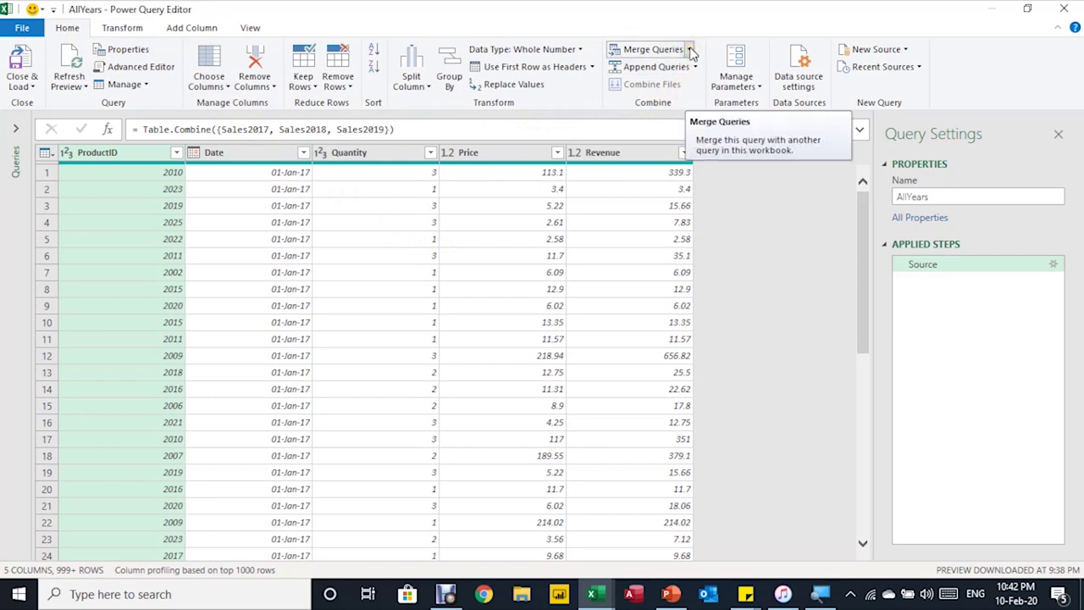
Set up a merge of the current AllYears query with Product Lookup, matching both tables on the ProductID column.
left_click(690, 50)
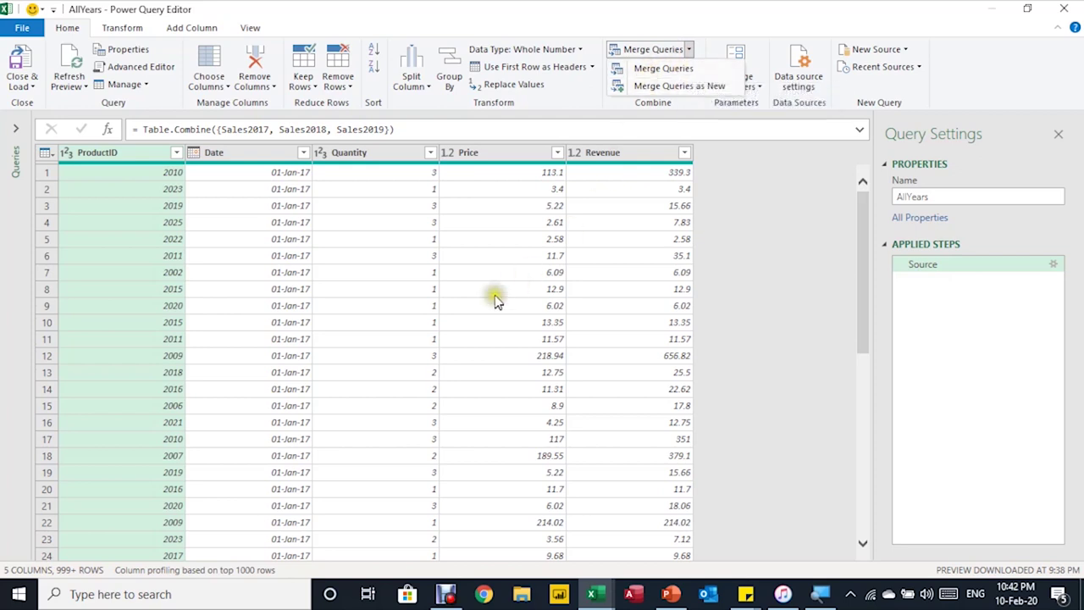
left_click(665, 69)
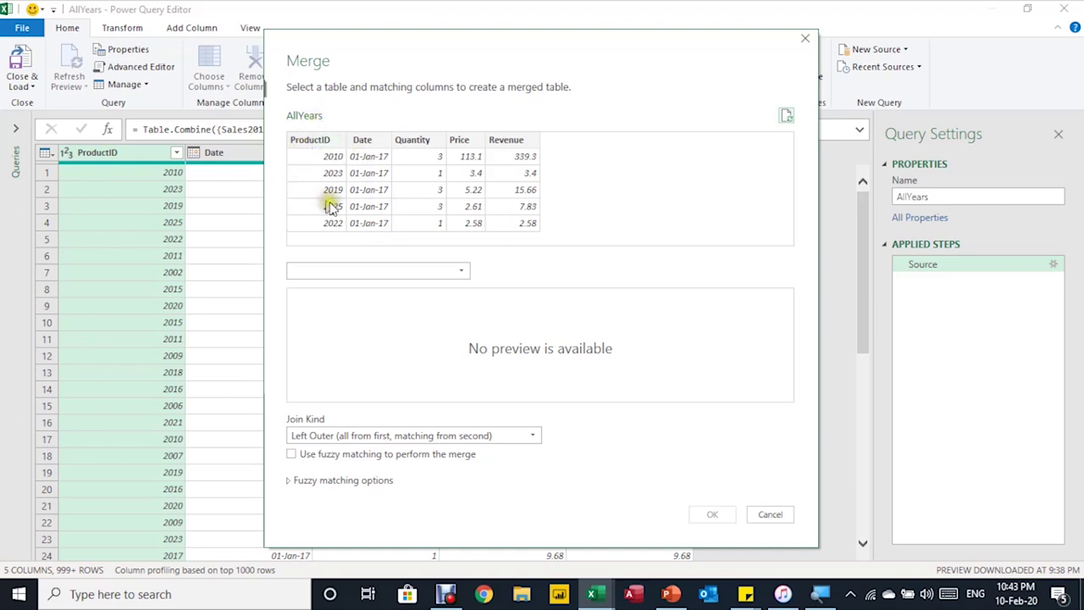
left_click(465, 269)
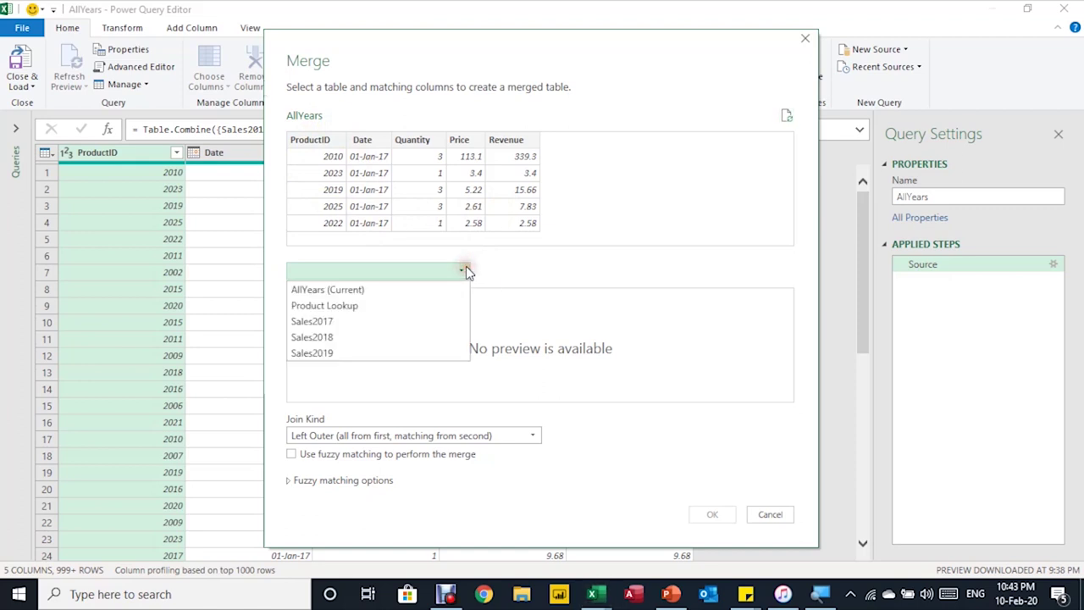
left_click(460, 273)
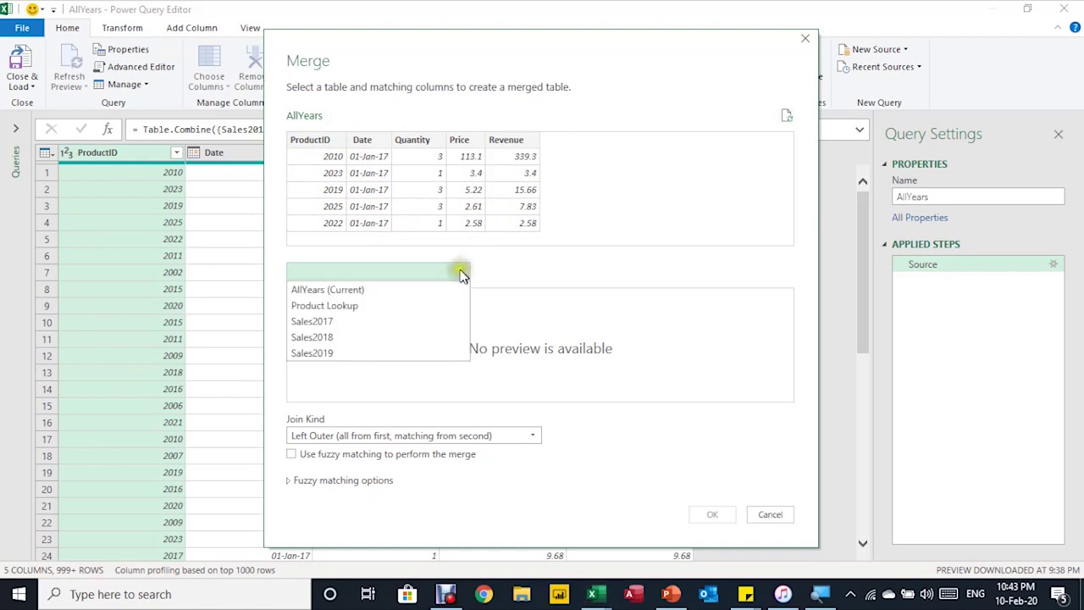
left_click(430, 305)
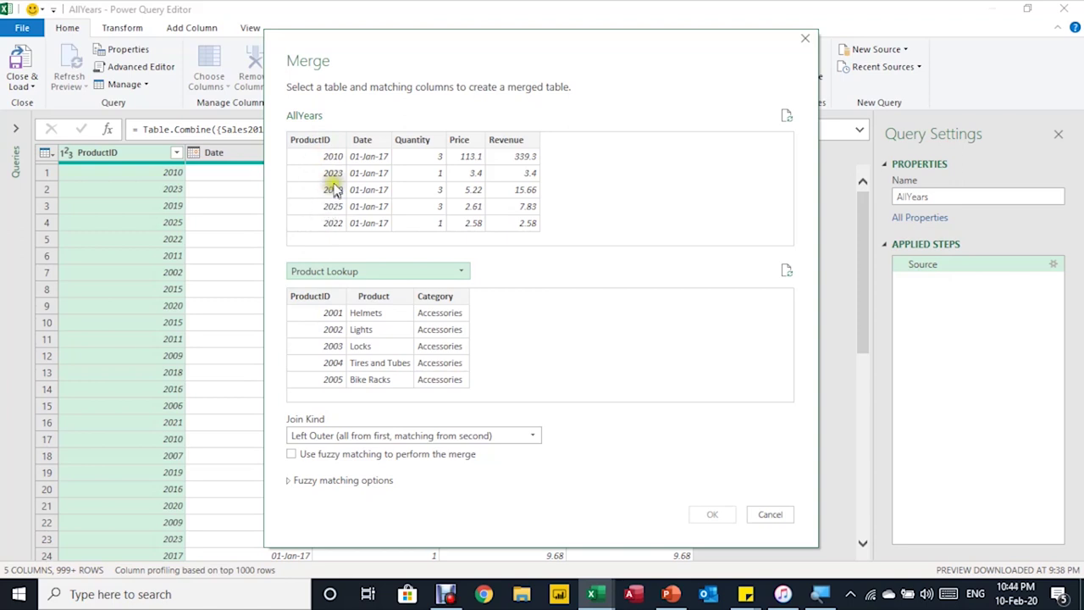
left_click(316, 142)
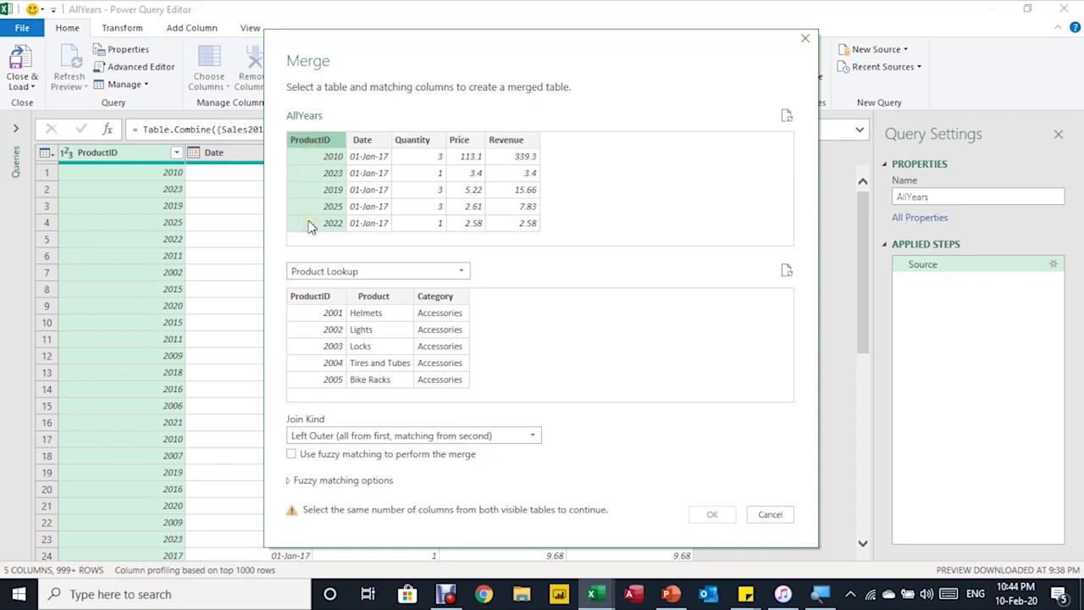
left_click(314, 298)
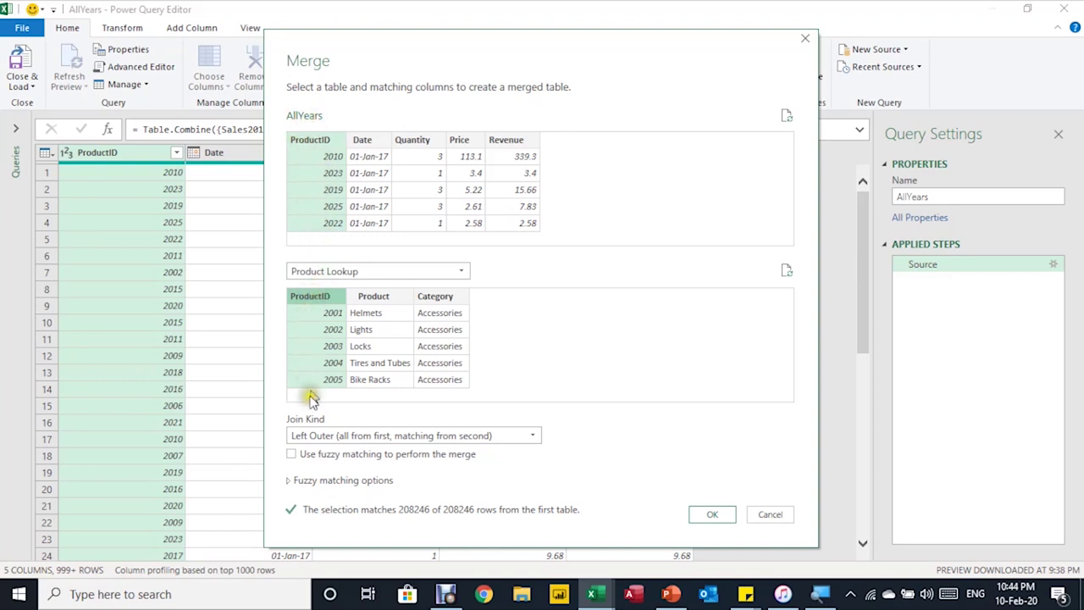
Keep the Left Outer join kind and apply the merge of AllYears with Product Lookup.
left_click(336, 273)
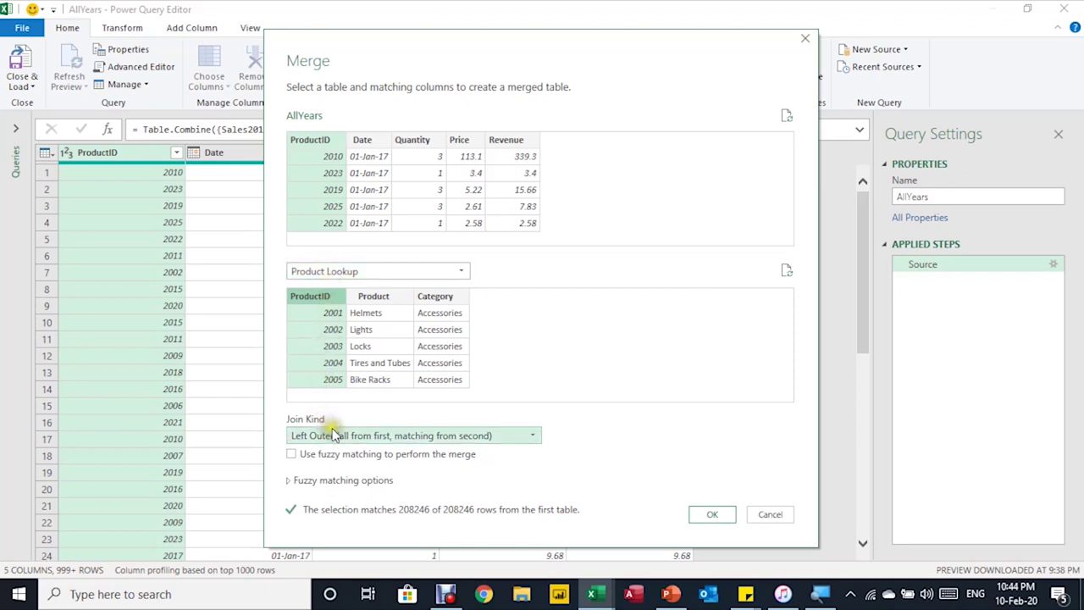
left_click(288, 417)
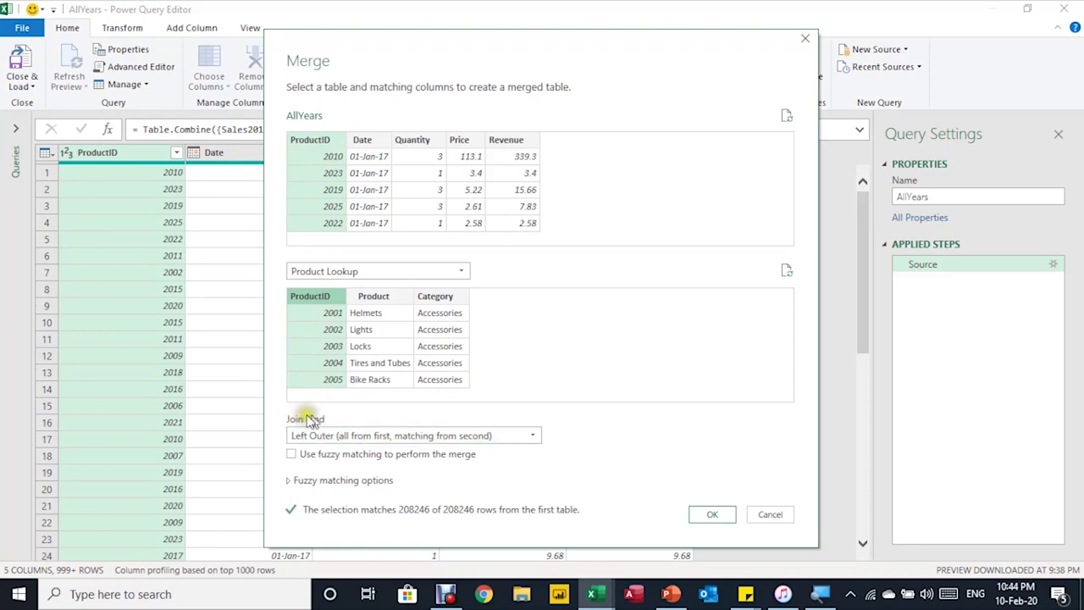
left_click(295, 412)
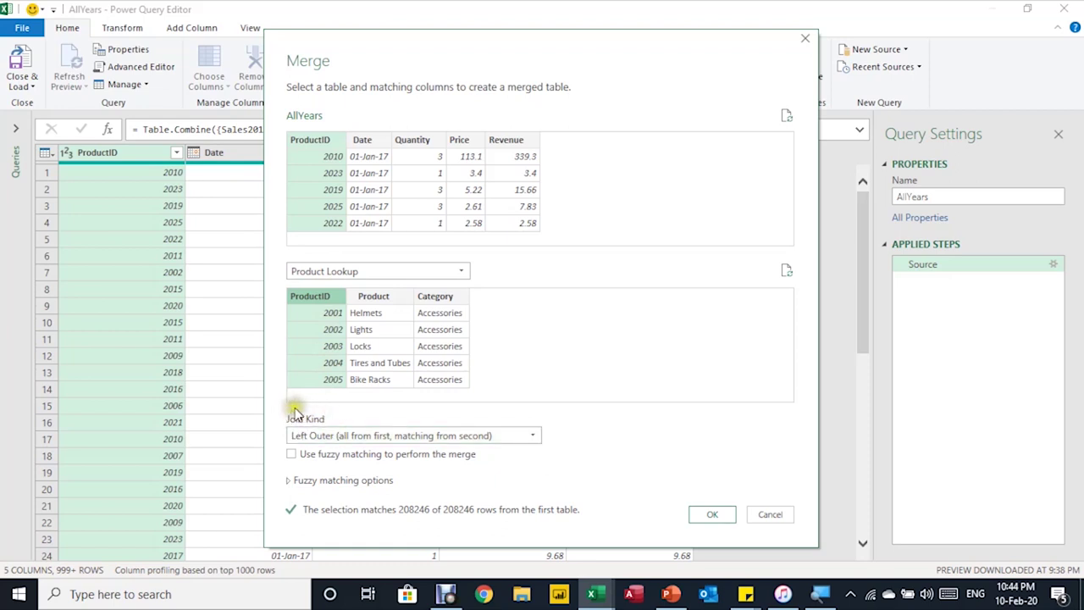
left_click(325, 438)
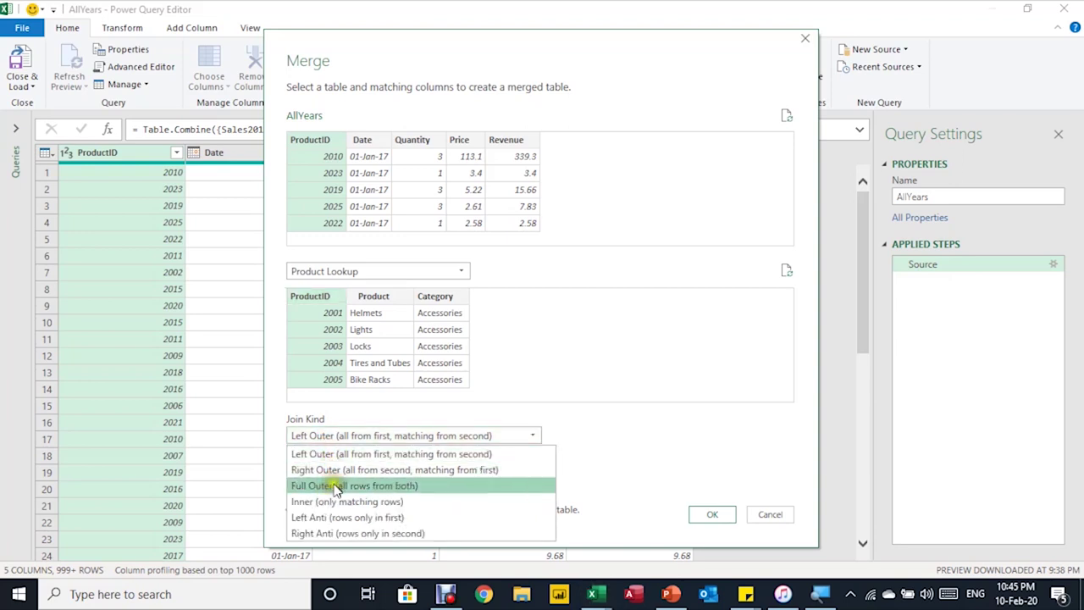
left_click(343, 437)
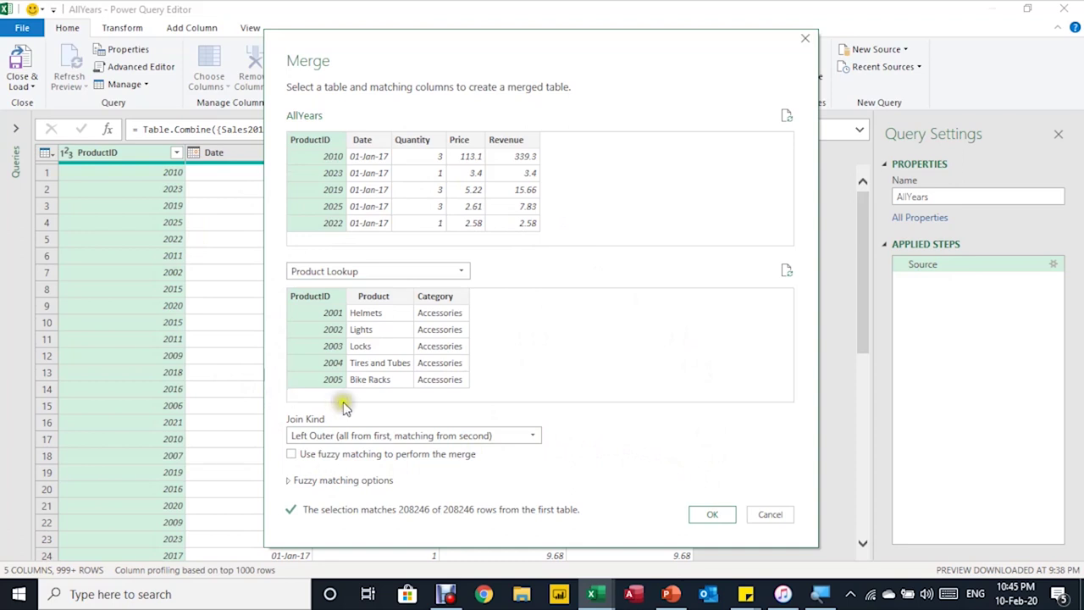
left_click(711, 514)
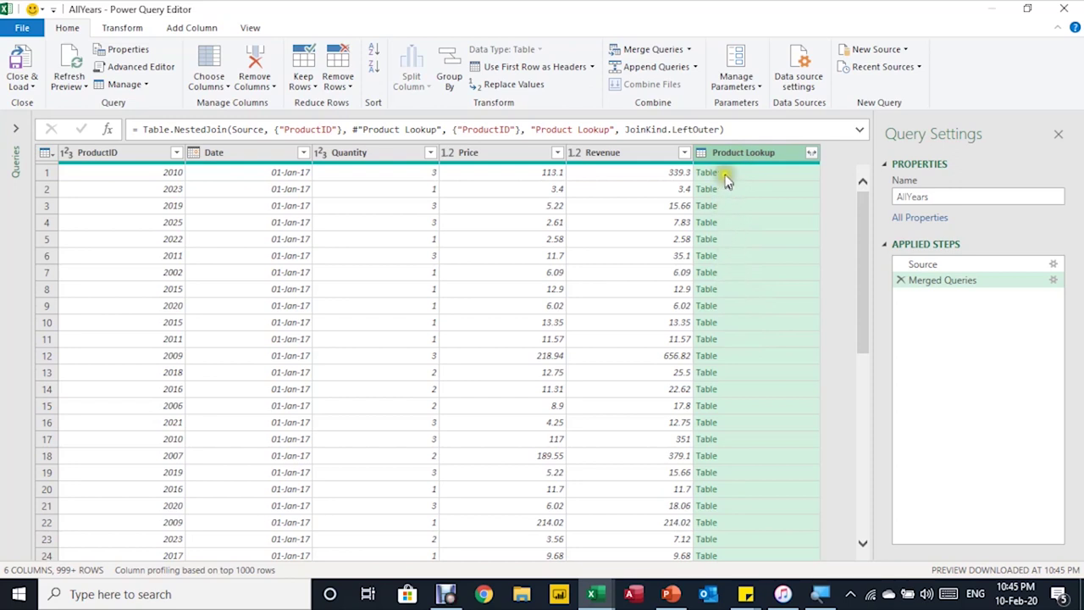
Expand the merged Product Lookup column into Product and Category only, without using the original column name as prefix.
left_click(107, 175)
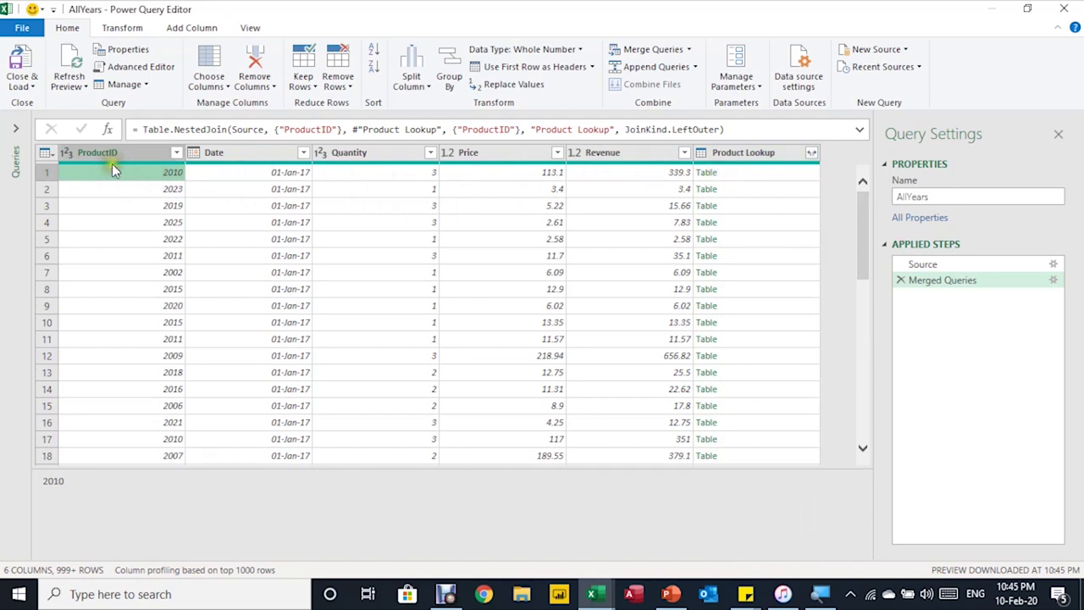
left_click(786, 176)
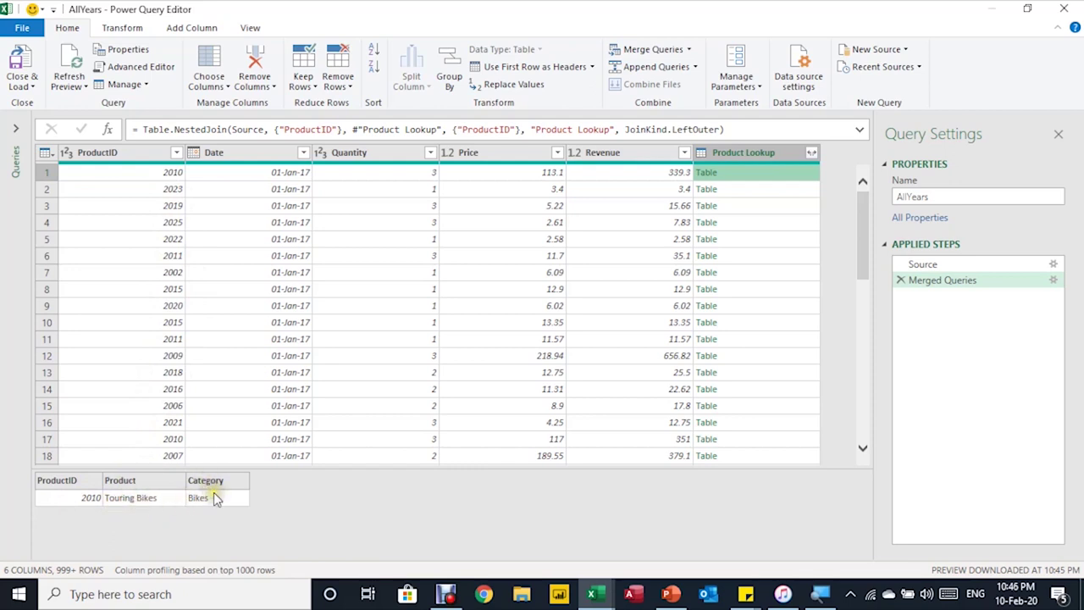
left_click(174, 390)
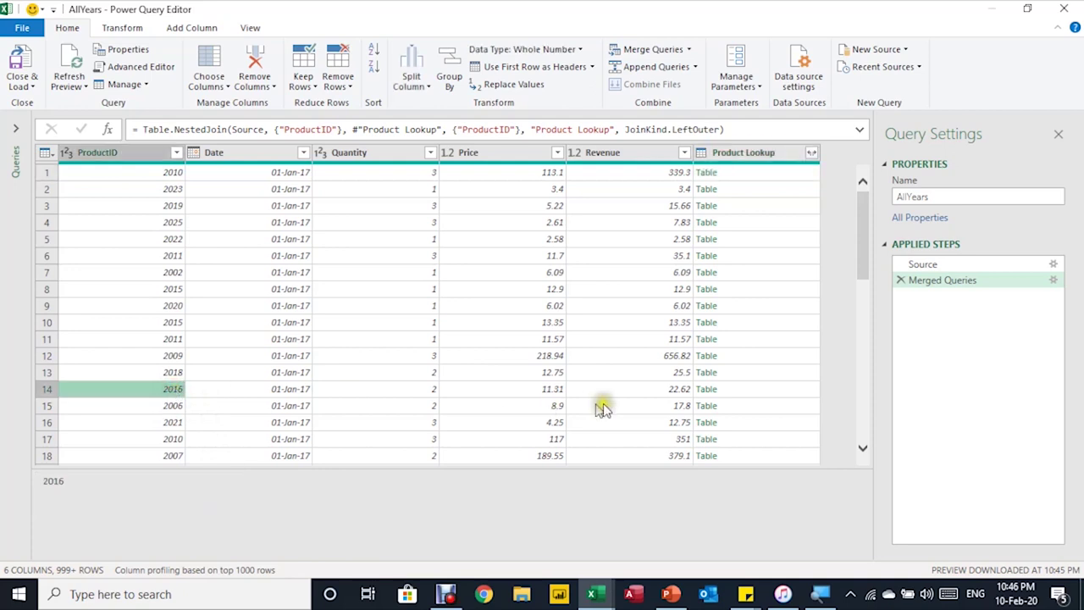
left_click(756, 395)
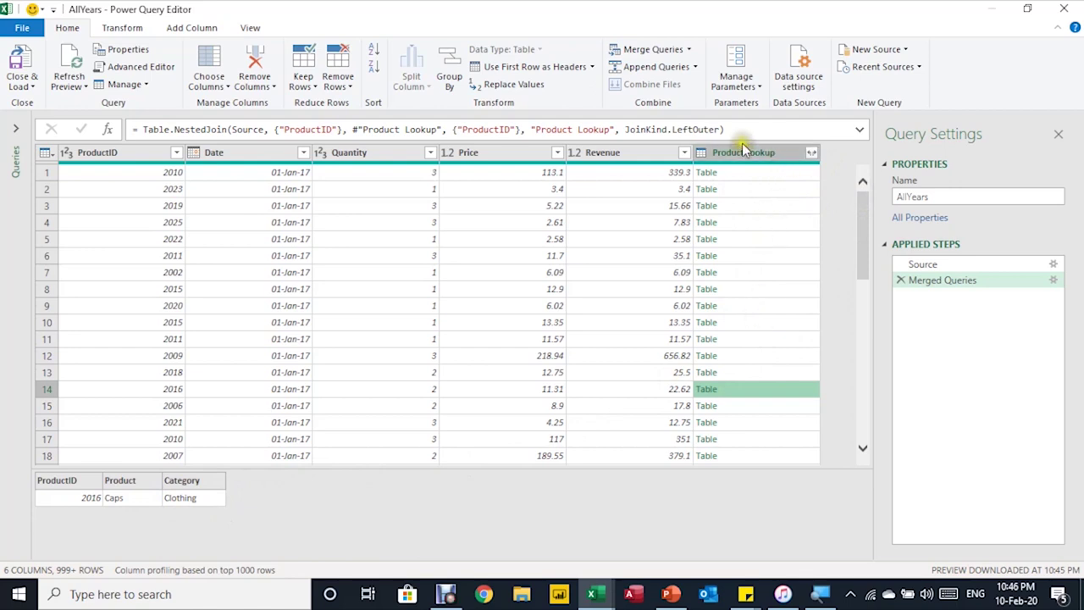
left_click(811, 155)
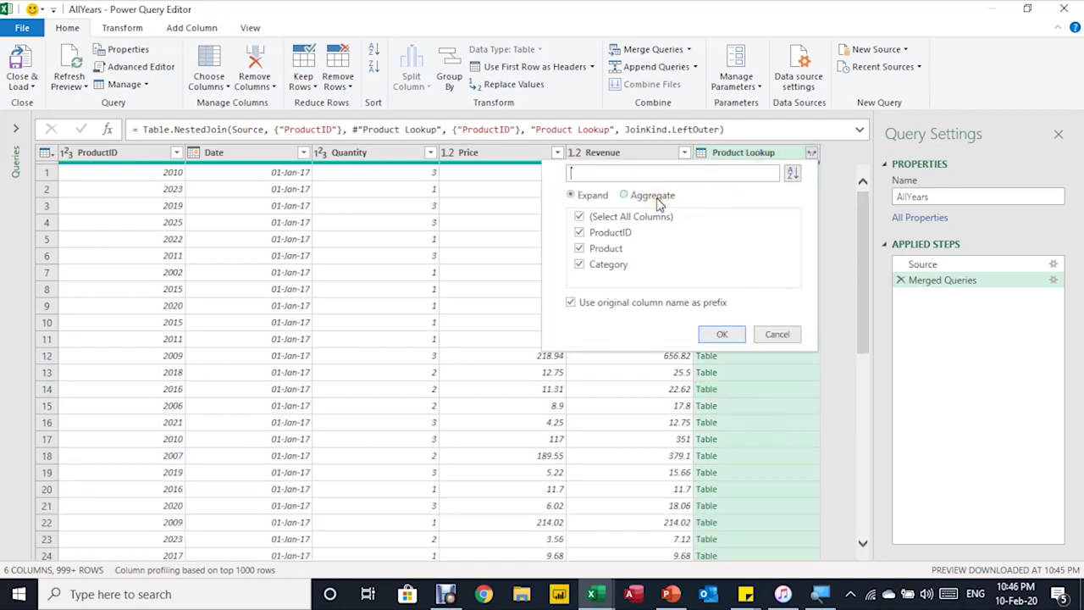
left_click(579, 232)
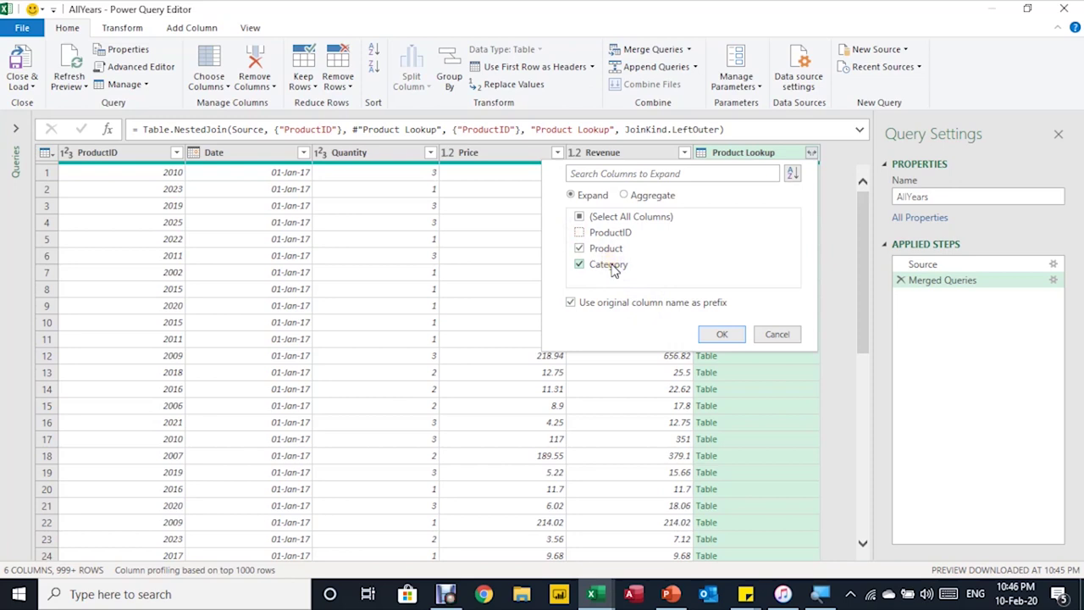
left_click(716, 337)
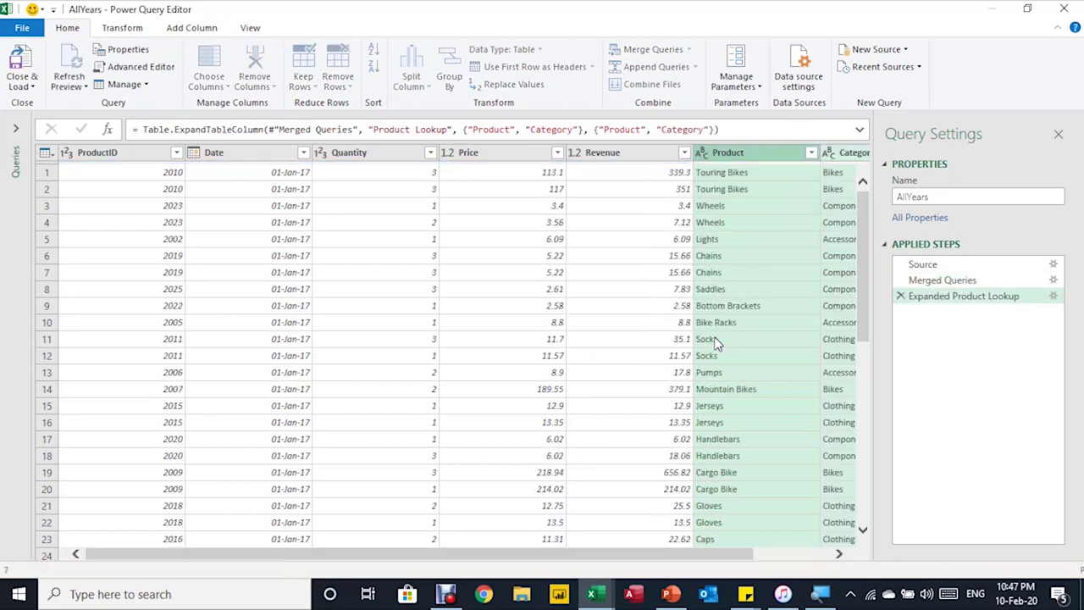
left_click(839, 554)
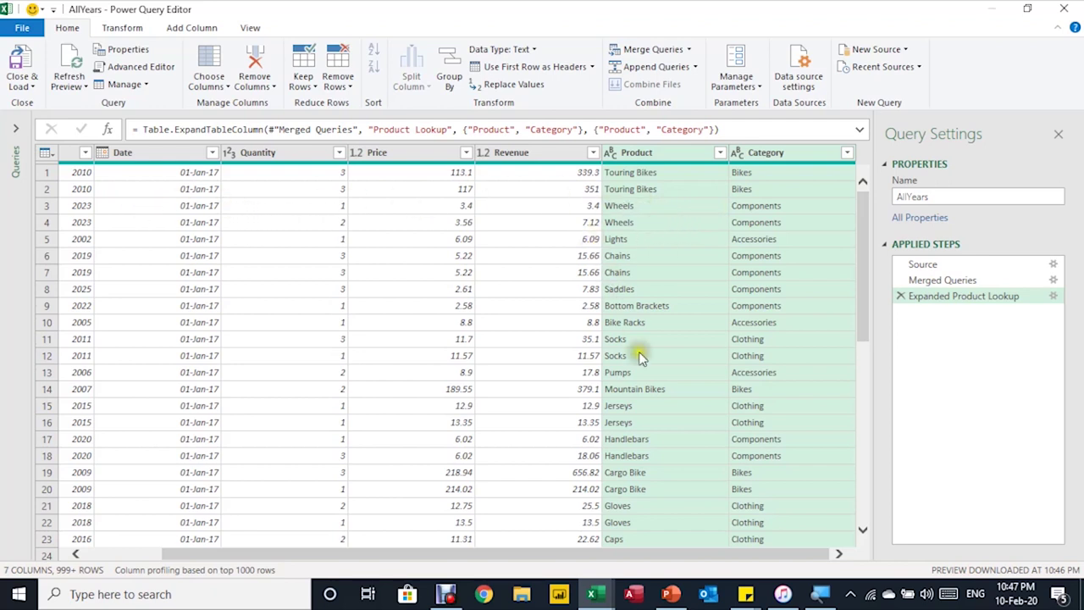
left_click_drag(647, 556, 465, 583)
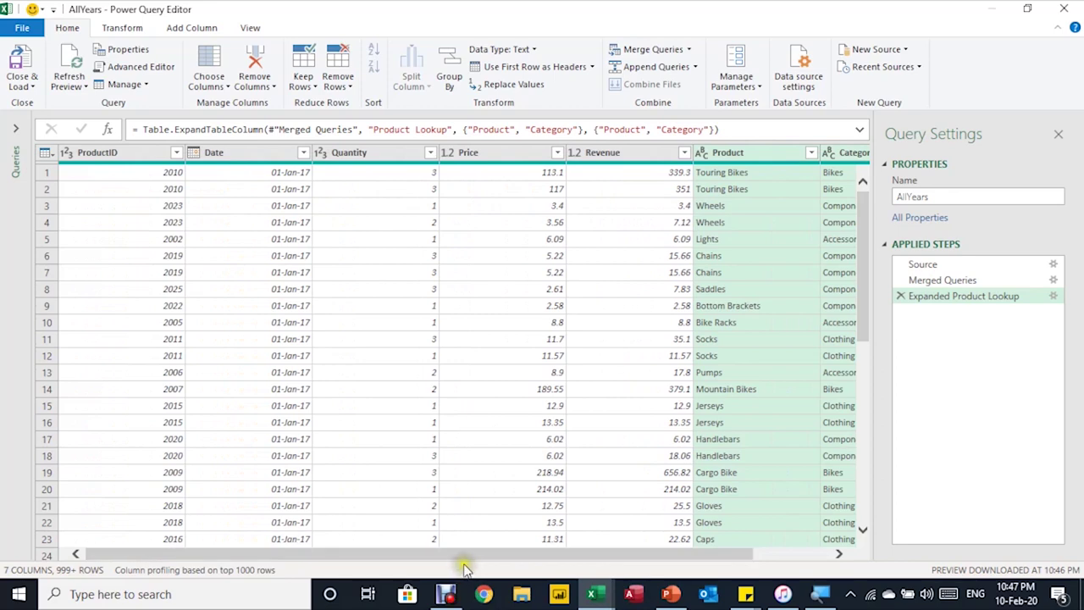
Remove the ProductID column and move the Product and Category columns together to the front, before Date.
left_click(131, 157)
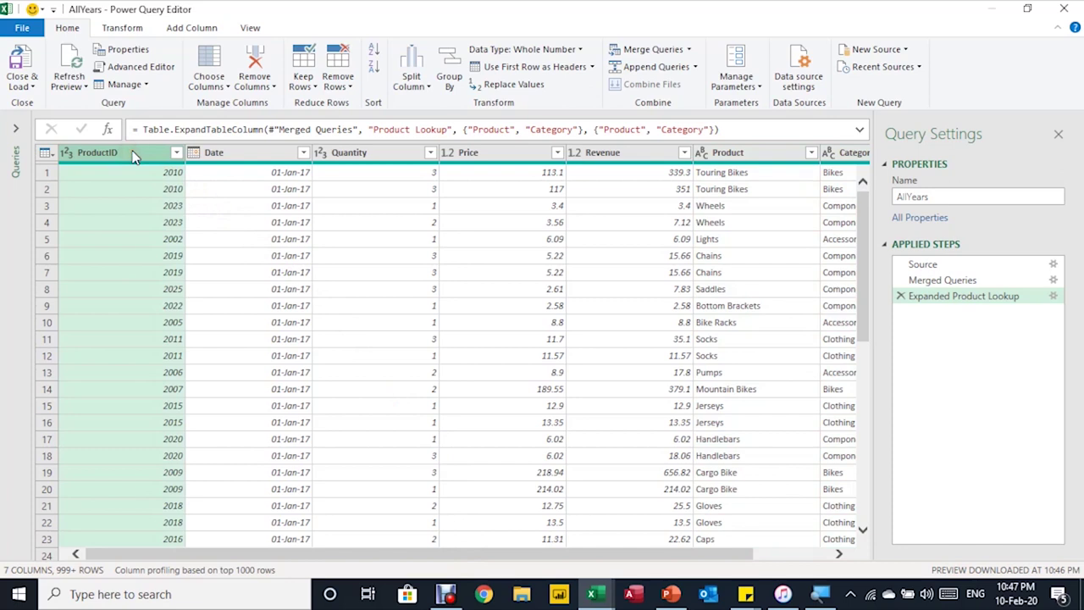
left_click(257, 61)
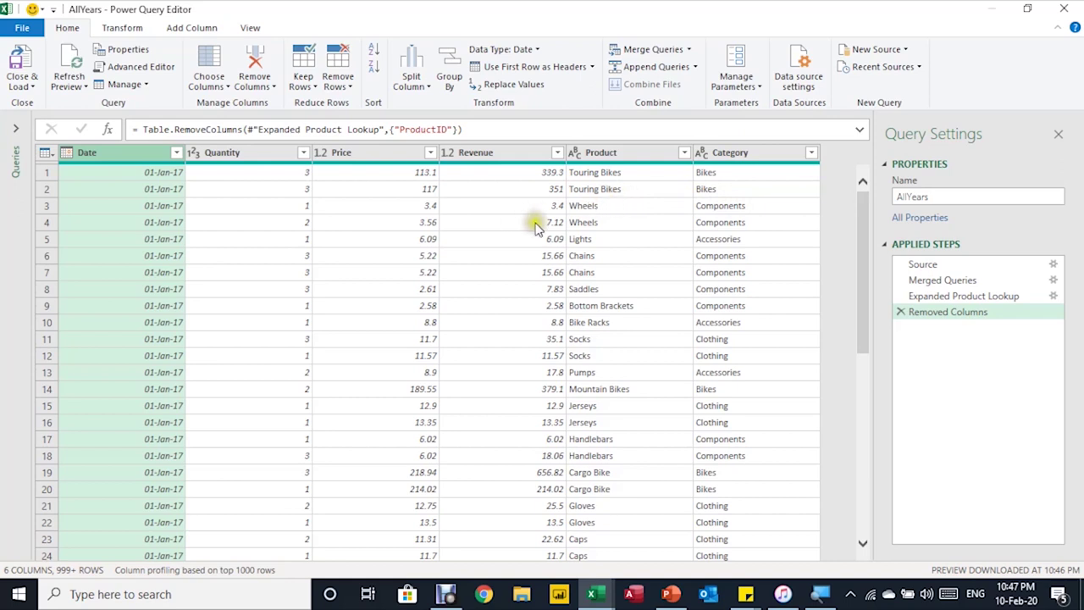
left_click(633, 152)
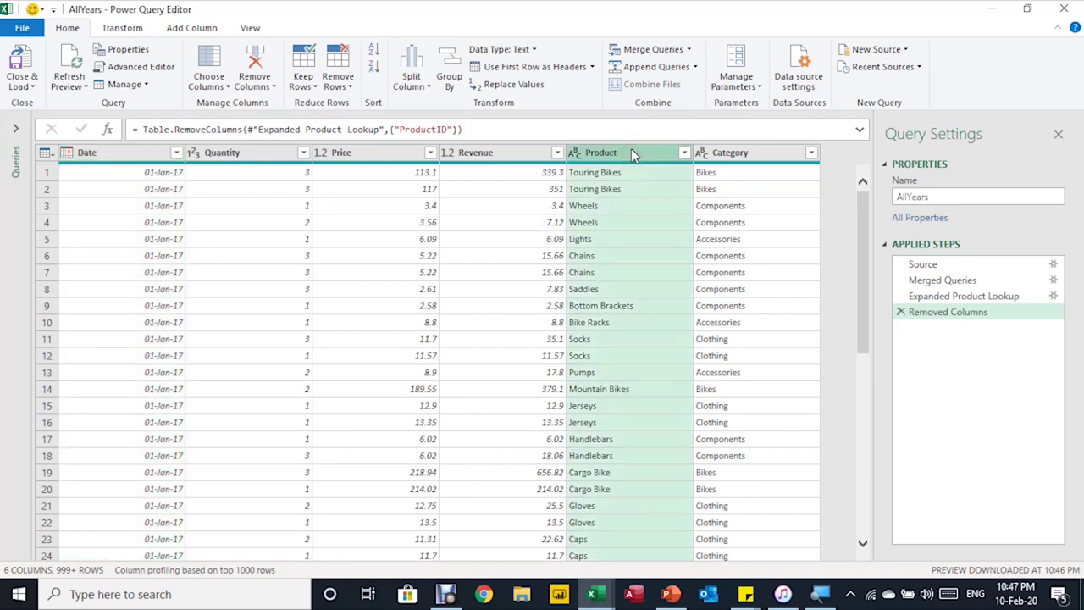
left_click(734, 155, "ctrl")
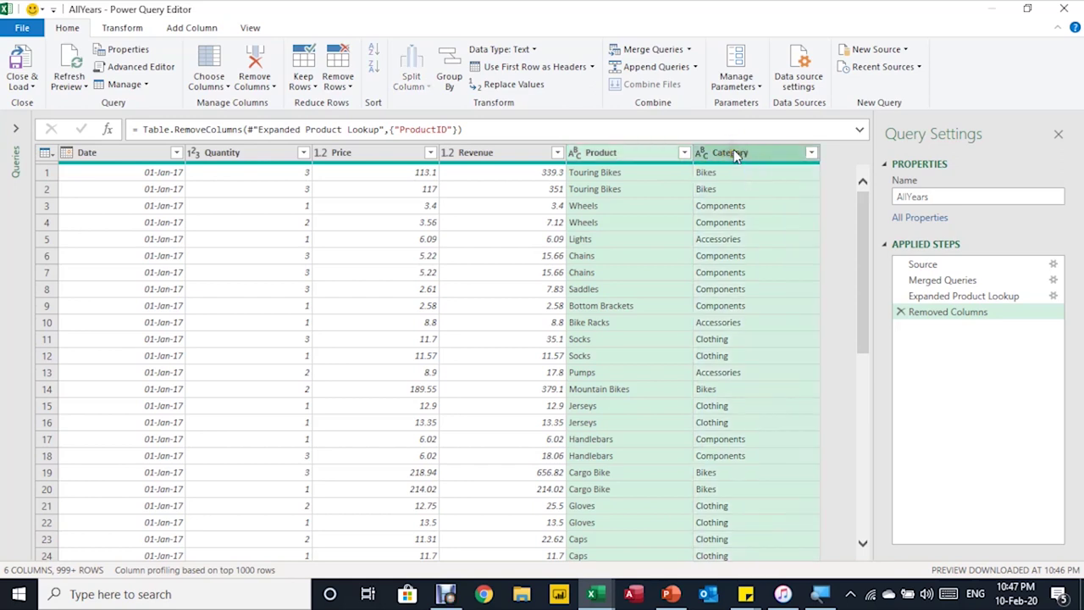
left_click_drag(744, 153, 69, 200)
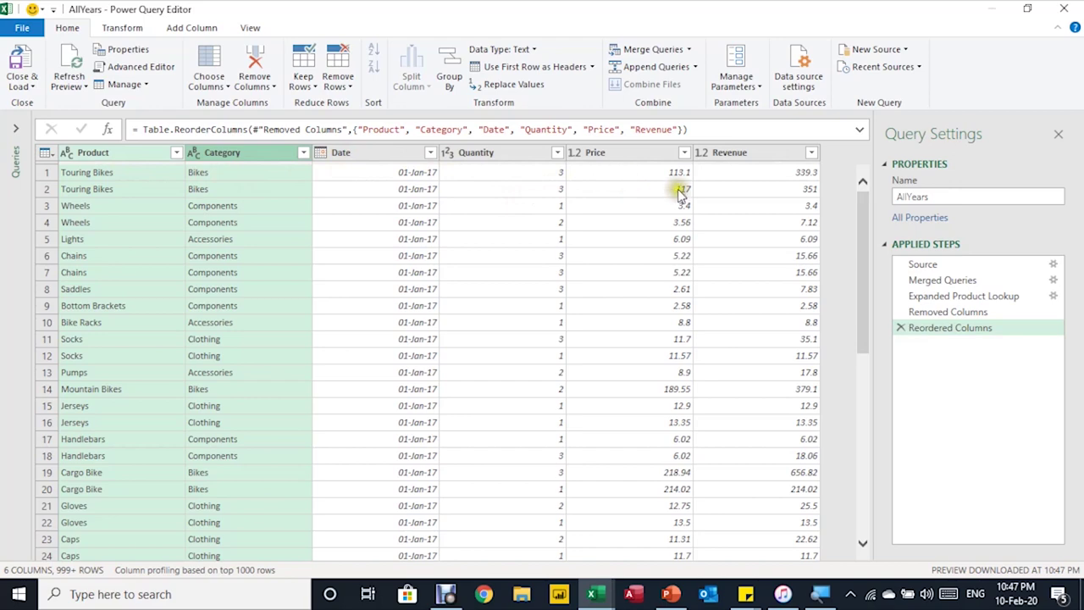
left_click(236, 202)
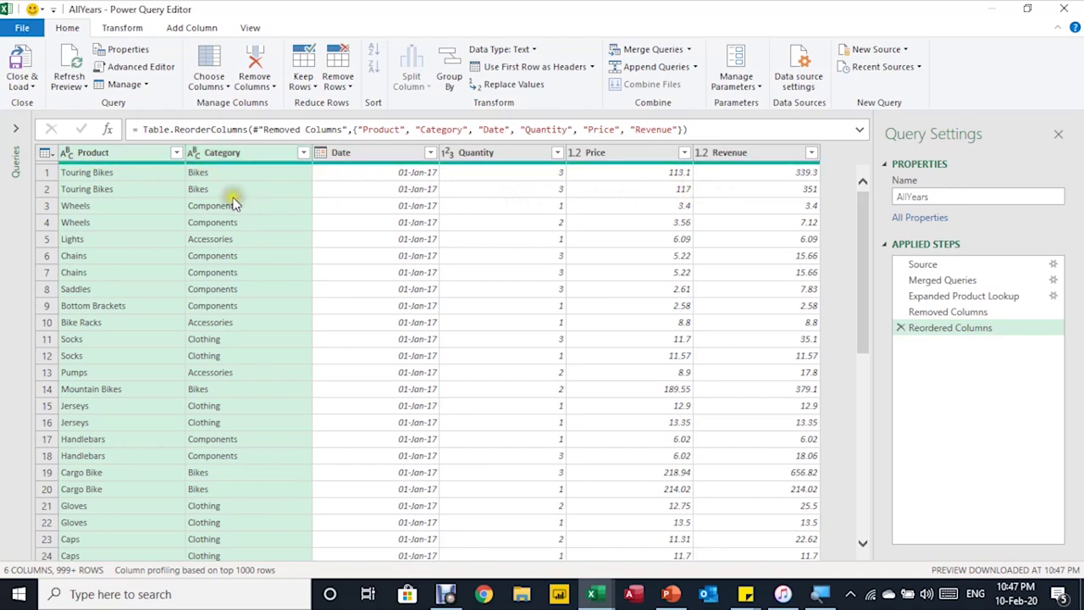
Close the Power Query Editor and load the updated AllYears query into the workbook.
left_click(24, 86)
left_click(34, 103)
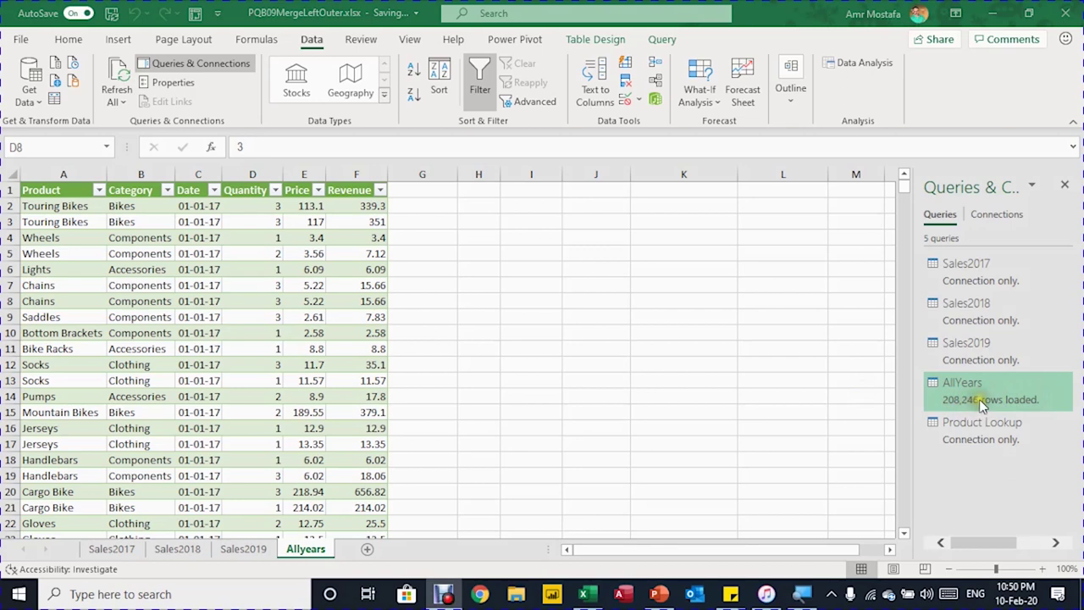
Create a PivotTable from the AllYears table on the existing Allyears worksheet at cell H5, and close the queries pane.
left_click(254, 305)
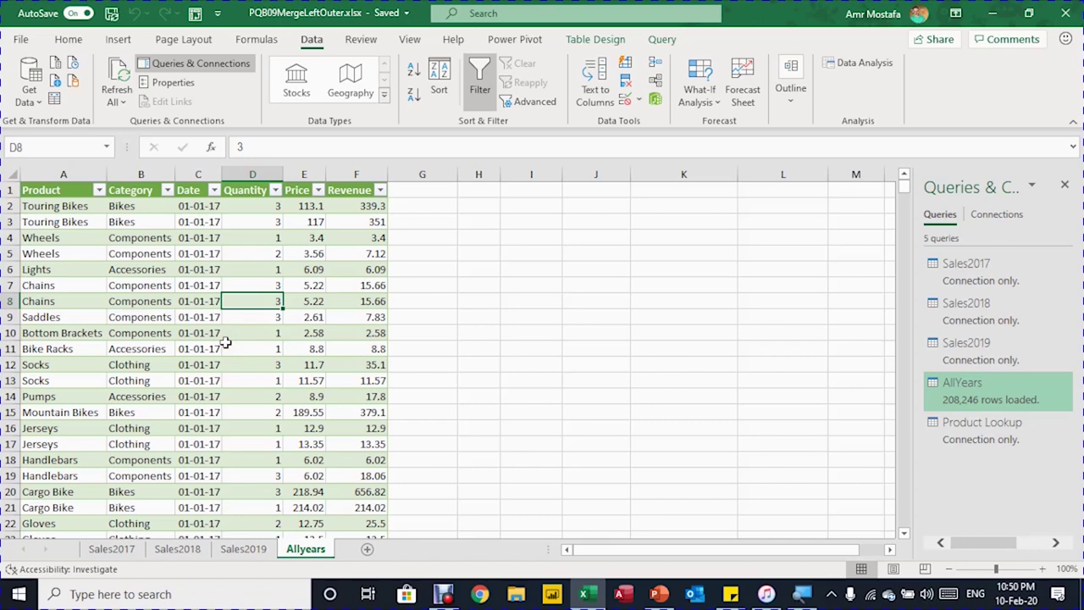
left_click(597, 37)
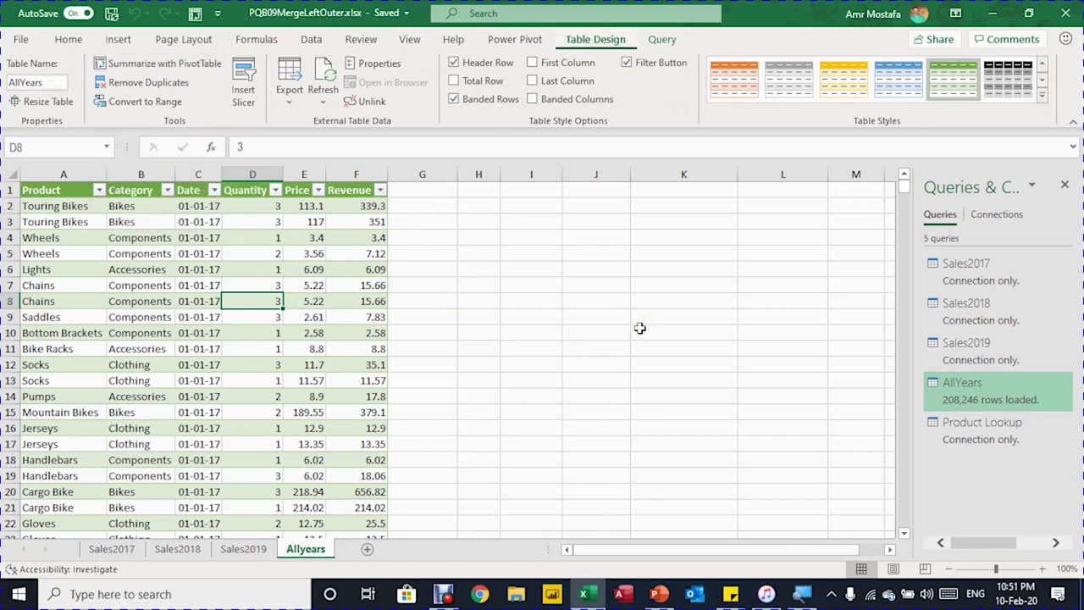
key("alt+n")
key("v")
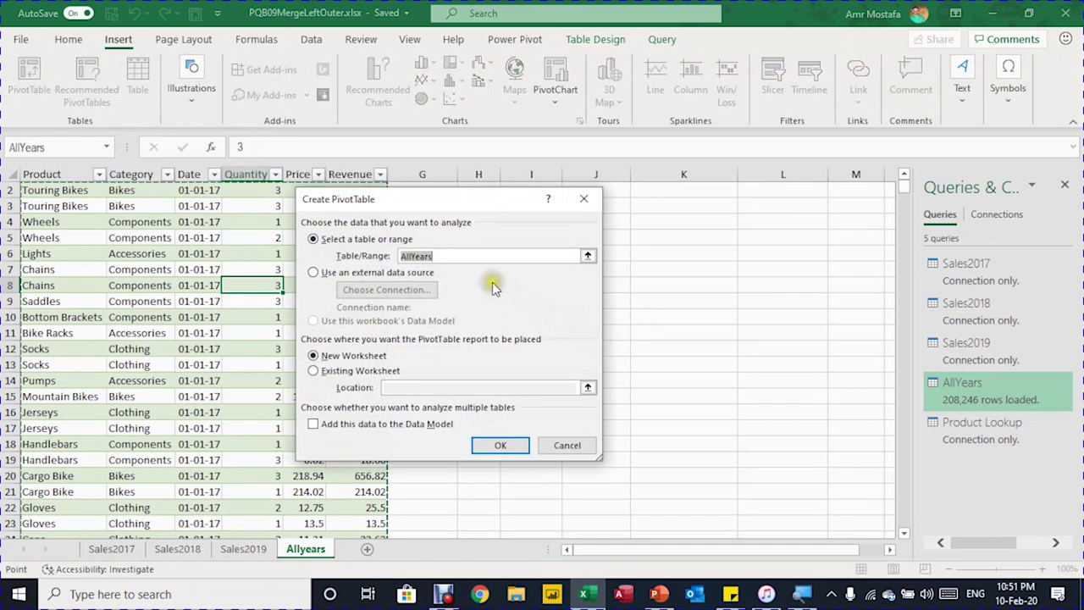
left_click_drag(471, 197, 606, 191)
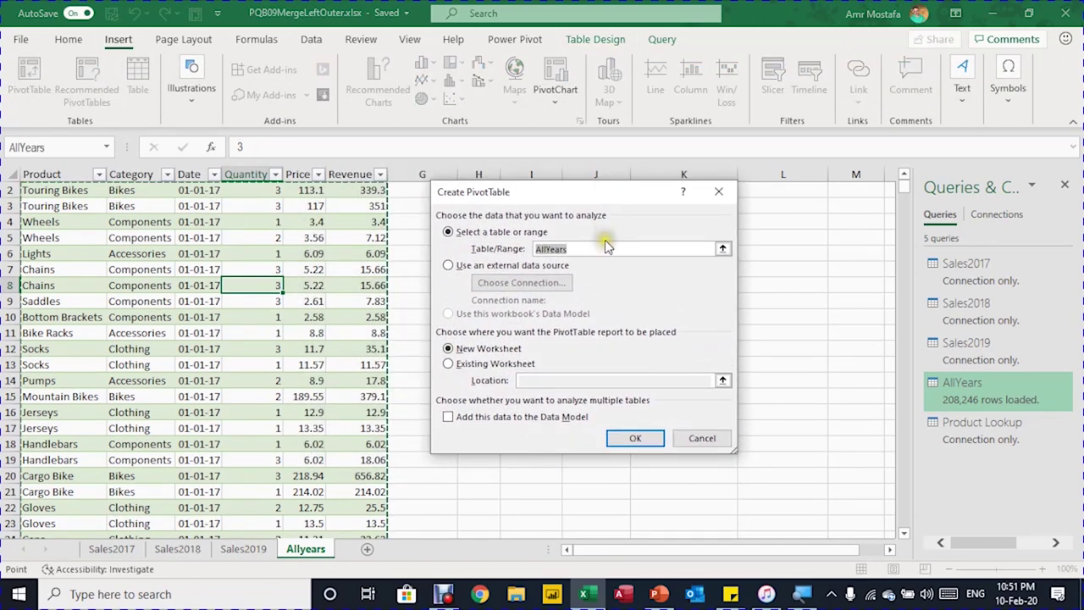
left_click(490, 366)
left_click_drag(542, 192, 640, 239)
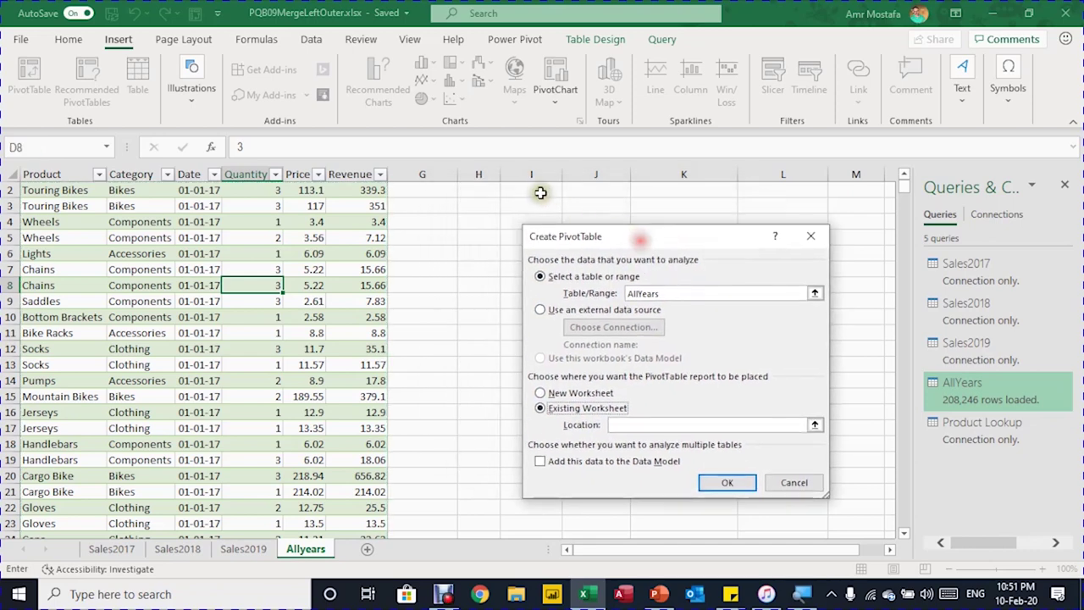
left_click(484, 236)
left_click(722, 484)
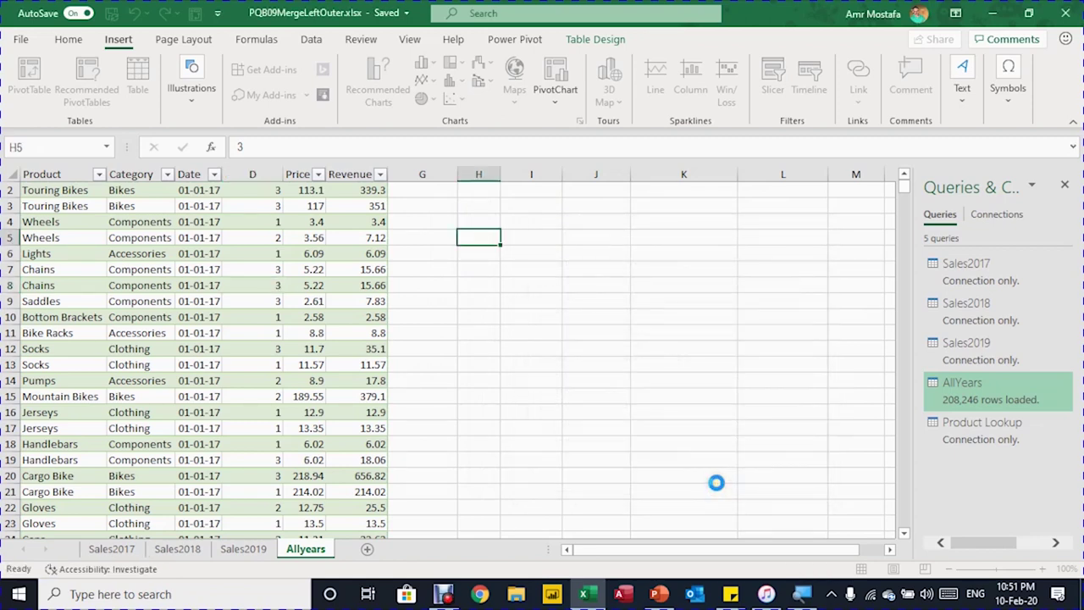
left_click(1072, 185)
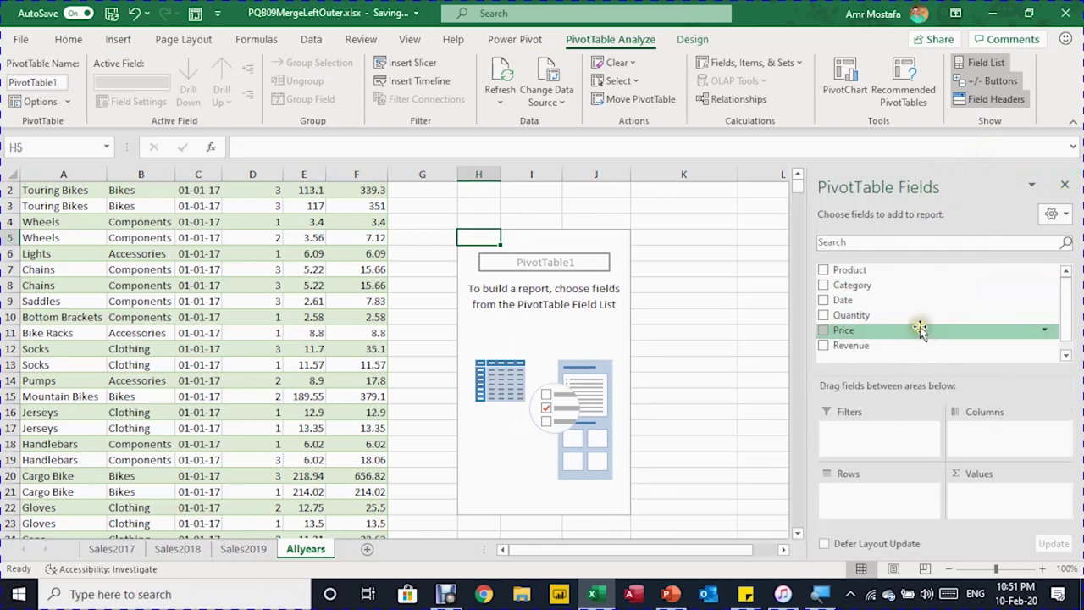
Lay out the PivotTable with Years from the Date field as columns, Quarters removed, and Revenue summed as values.
left_click_drag(920, 301, 905, 505)
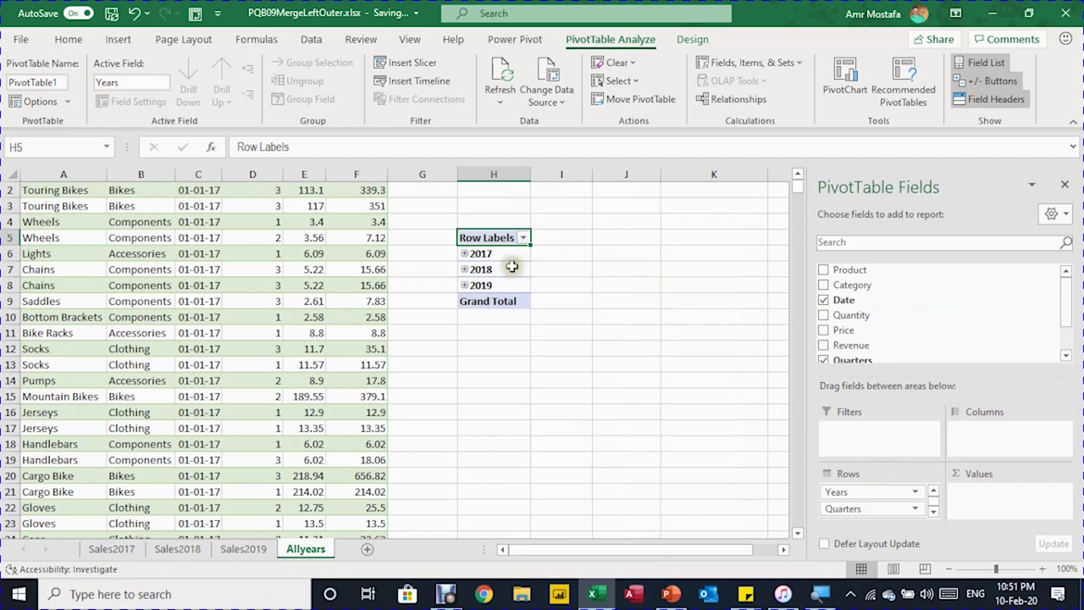
left_click_drag(837, 509, 738, 453)
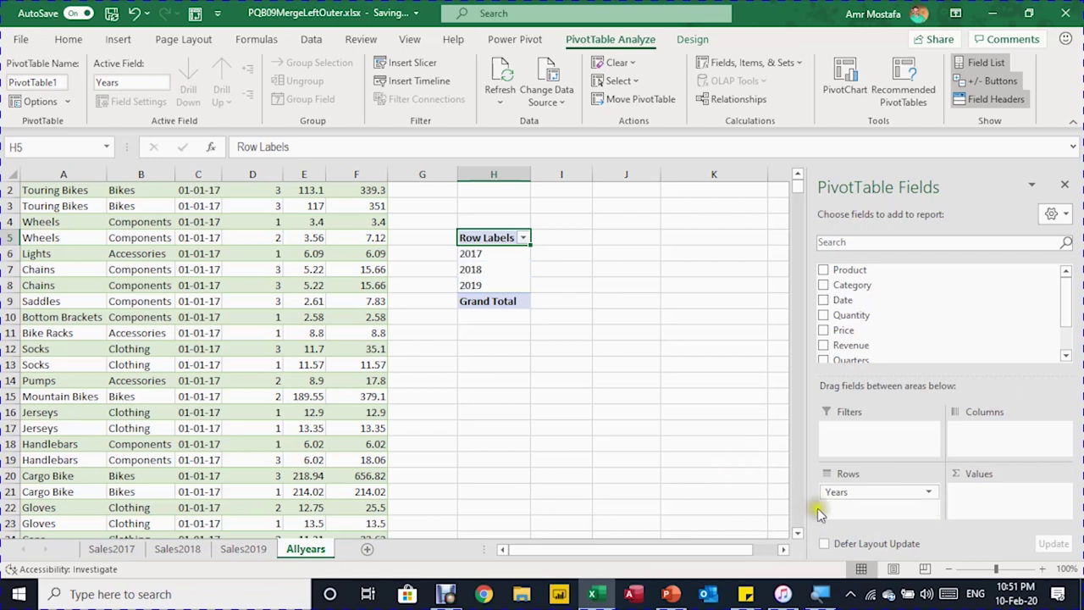
left_click_drag(835, 500, 1013, 436)
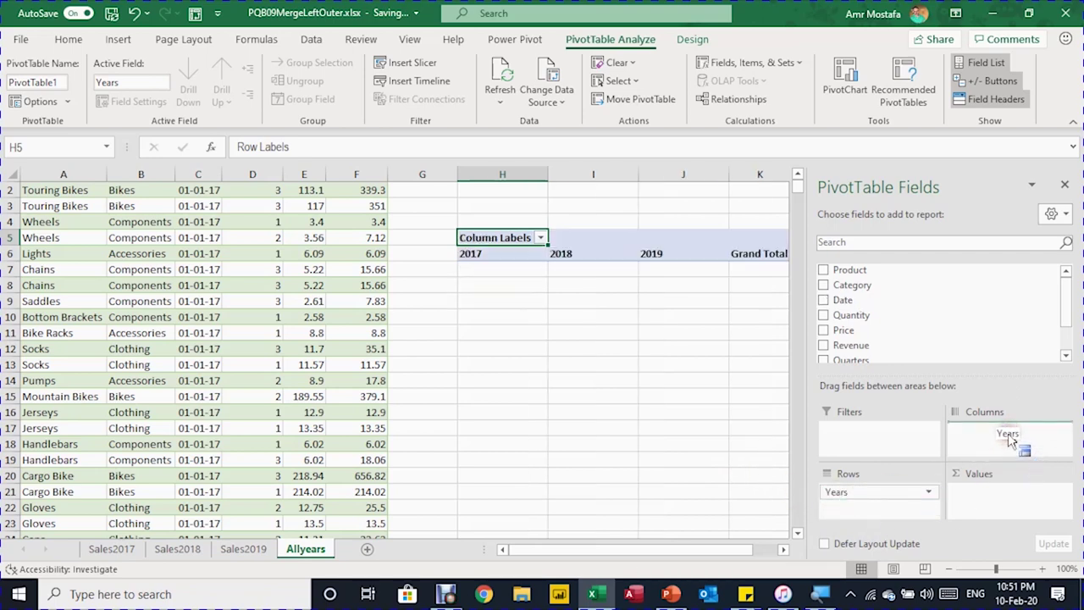
scroll(957, 318, "down", 1)
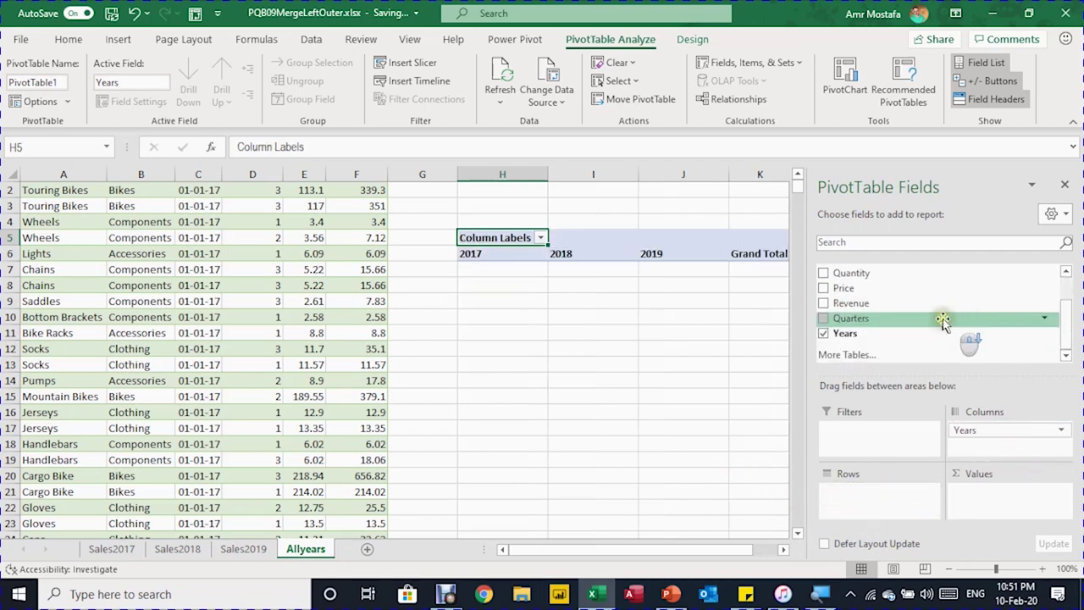
left_click_drag(929, 310, 997, 503)
Format the PivotTable's Sum of Revenue values as dollar currency with zero decimal places.
left_click(620, 272)
right_click(620, 272)
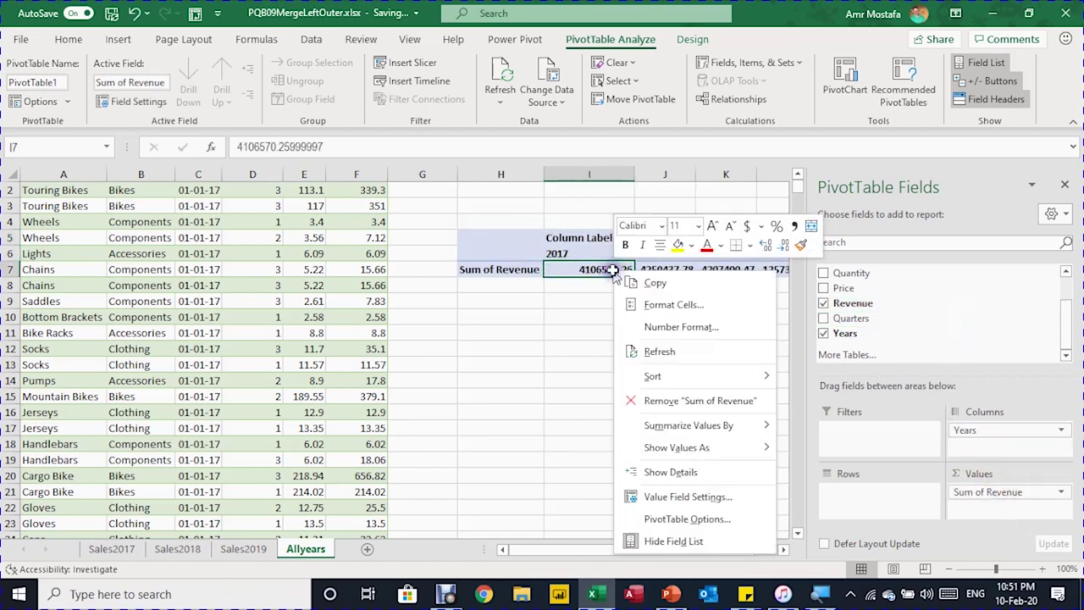
left_click(657, 329)
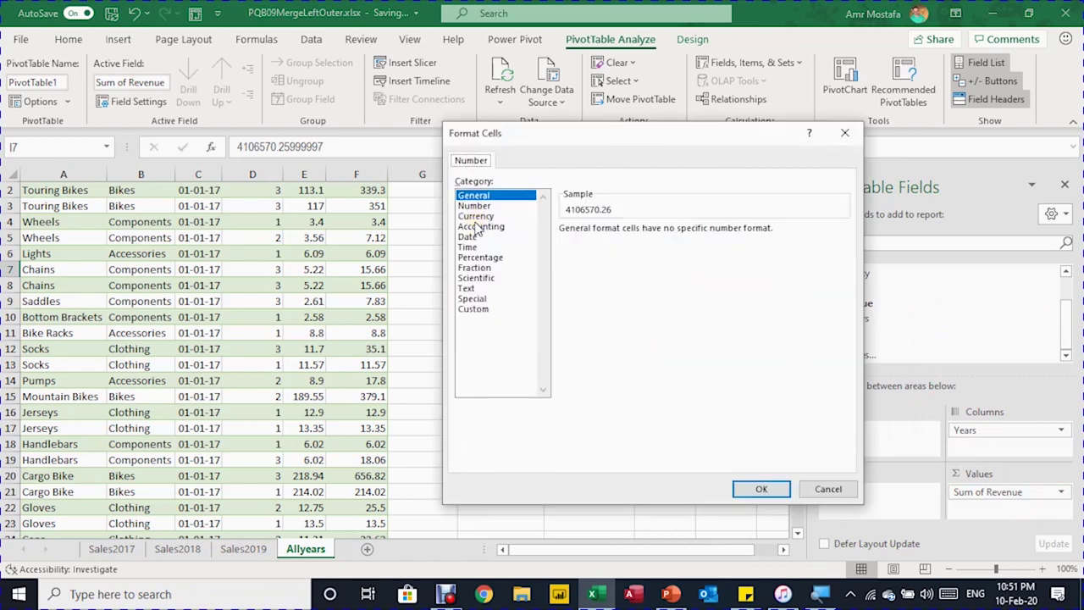
left_click(480, 217)
left_click(669, 235)
left_click(669, 235)
left_click(761, 487)
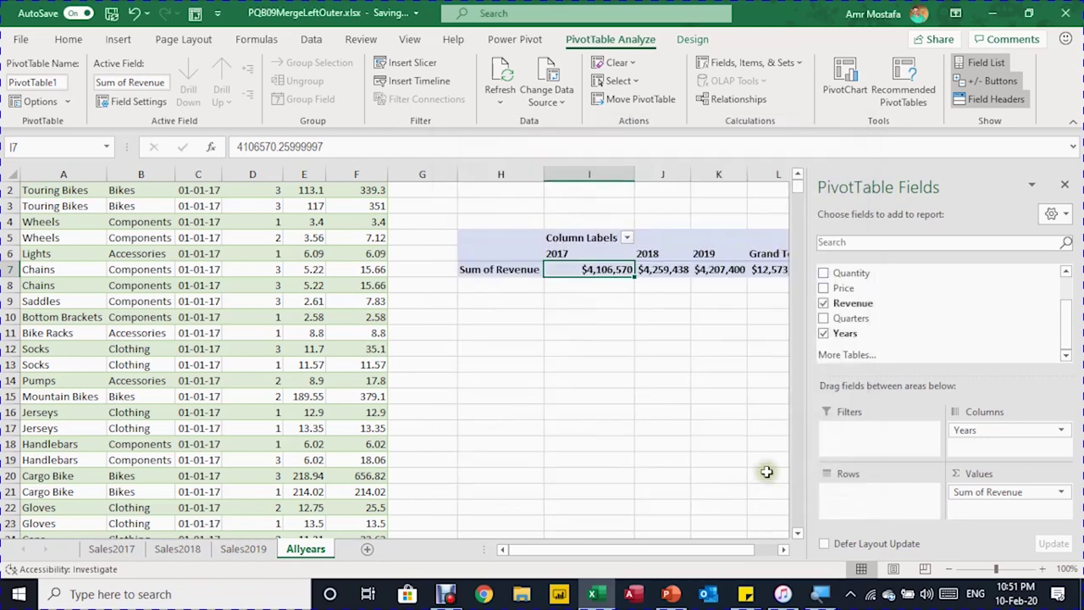
Add Product and Category to the PivotTable rows, with Category placed above Product.
scroll(872, 285, "up", 2)
left_click_drag(873, 273, 889, 495)
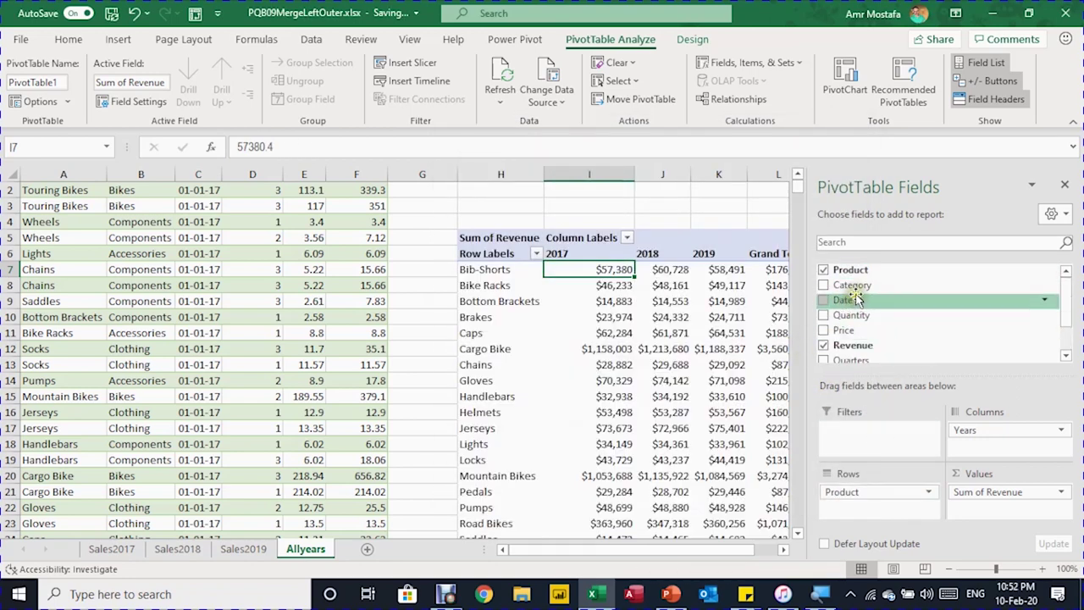
left_click_drag(853, 285, 888, 485)
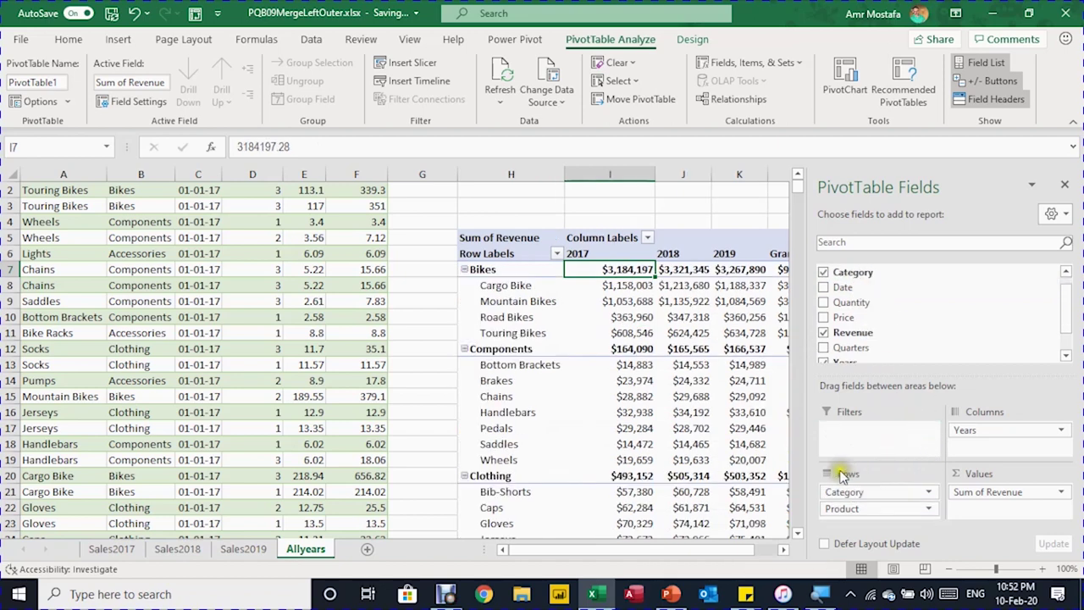
Examine the PivotTable's yearly revenue by category and product through the grand totals, along with the merged source table.
left_click(784, 549)
left_click(784, 549)
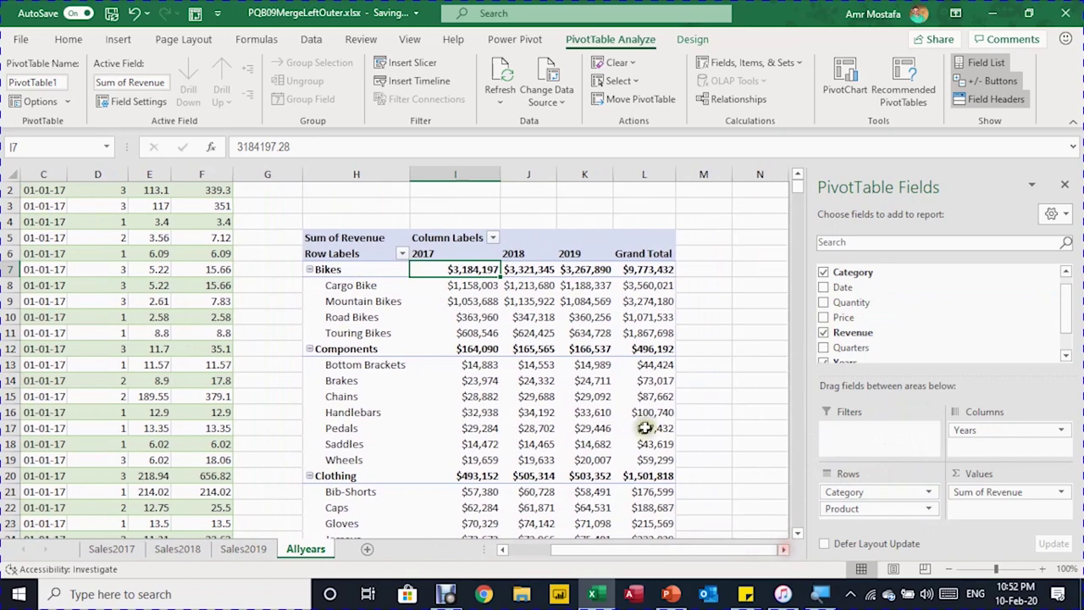
scroll(618, 414, "down", 1)
scroll(619, 415, "down", 6)
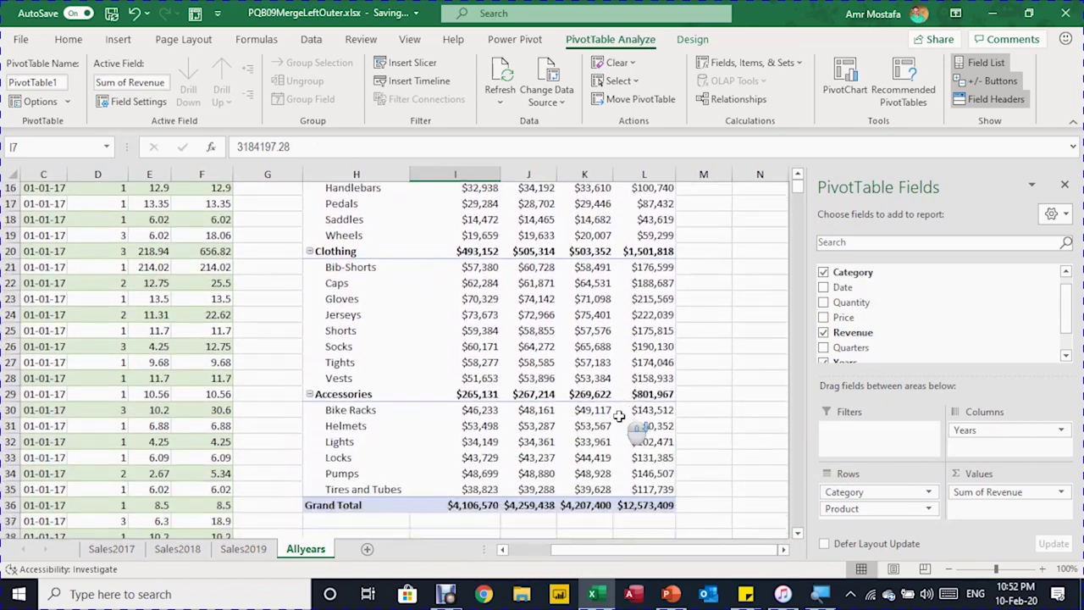
scroll(618, 416, "up", 7)
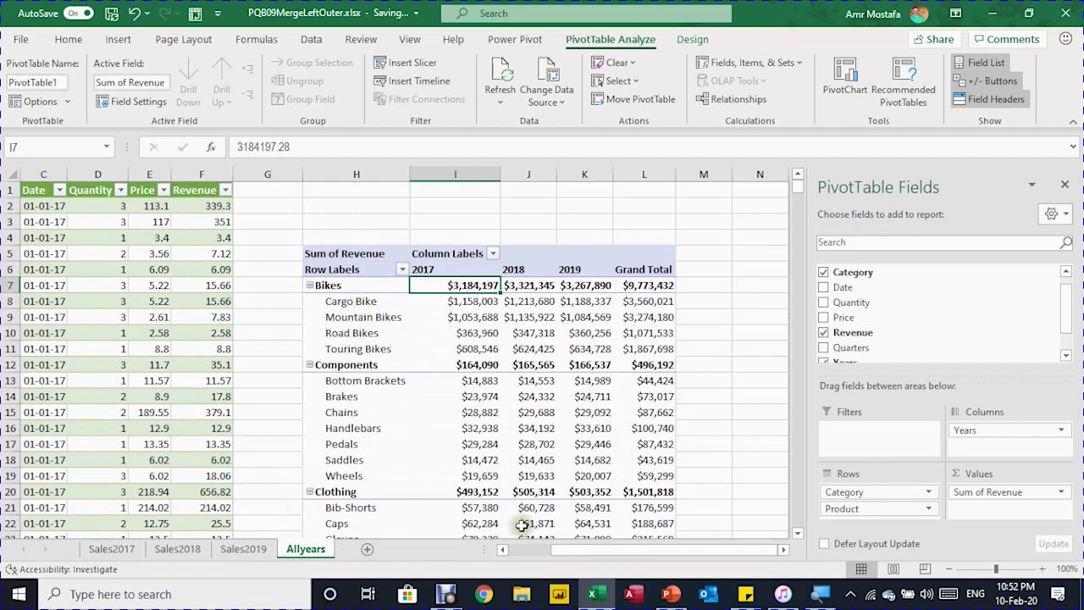
scroll(582, 553, "left", 2)
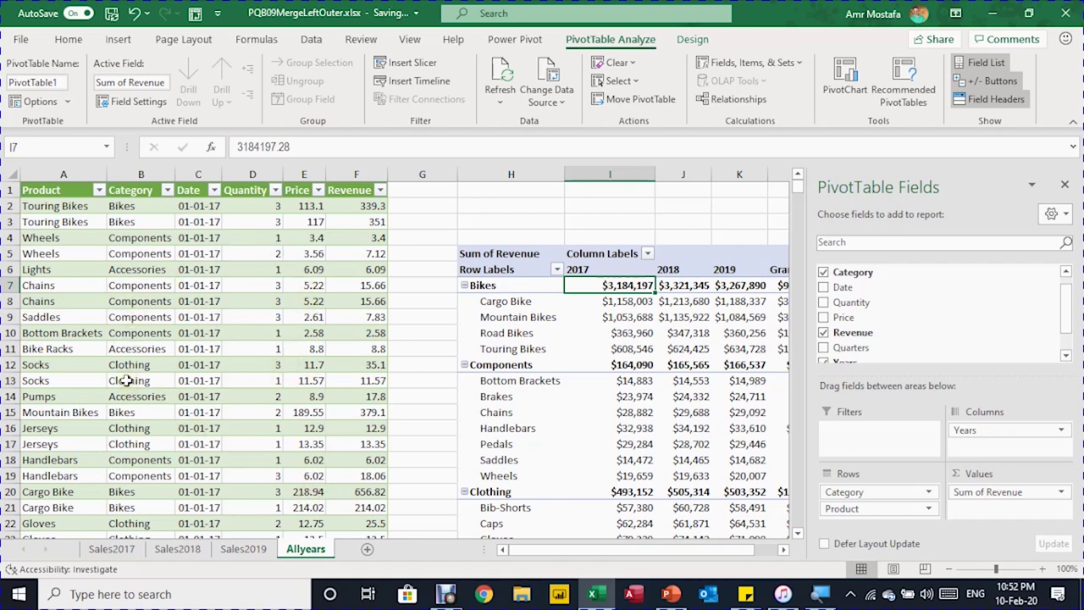
left_click_drag(549, 552, 577, 552)
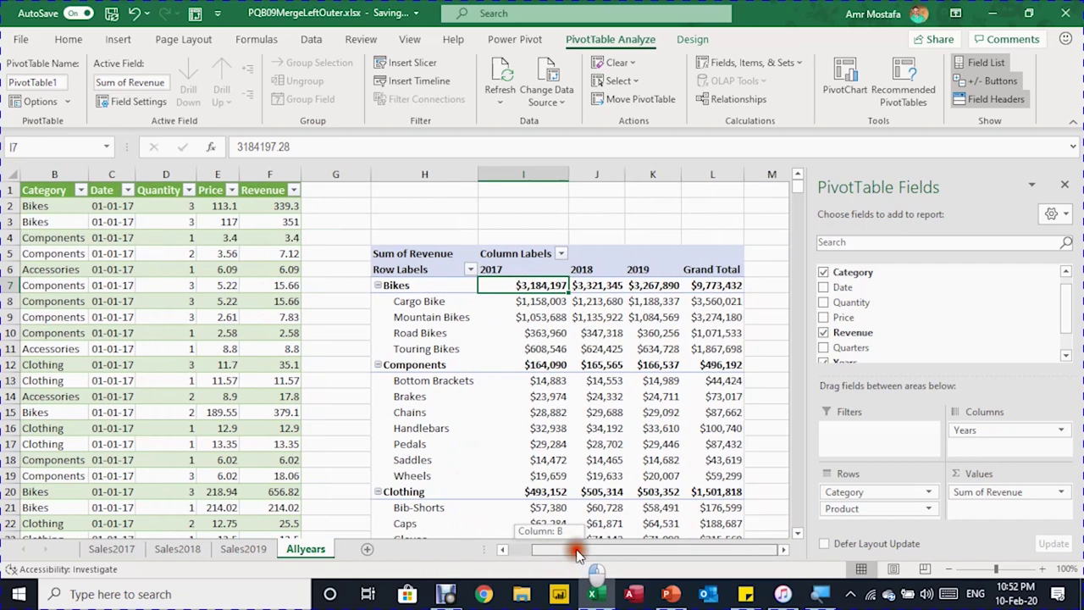
scroll(547, 353, "down", 6)
scroll(537, 346, "up", 6)
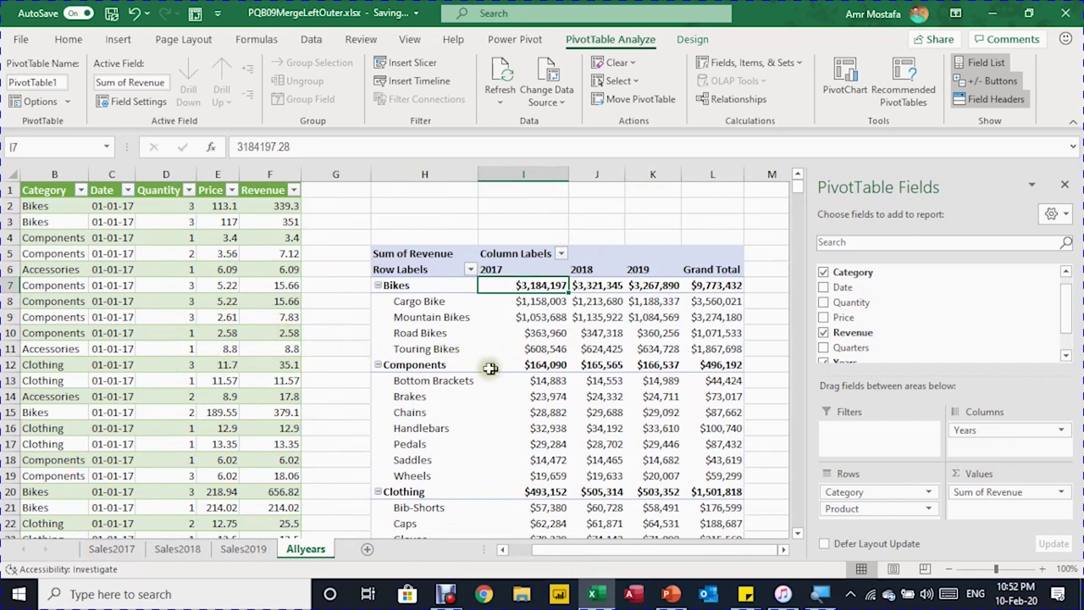
scroll(496, 368, "down", 1)
scroll(496, 369, "down", 1)
scroll(496, 369, "up", 2)
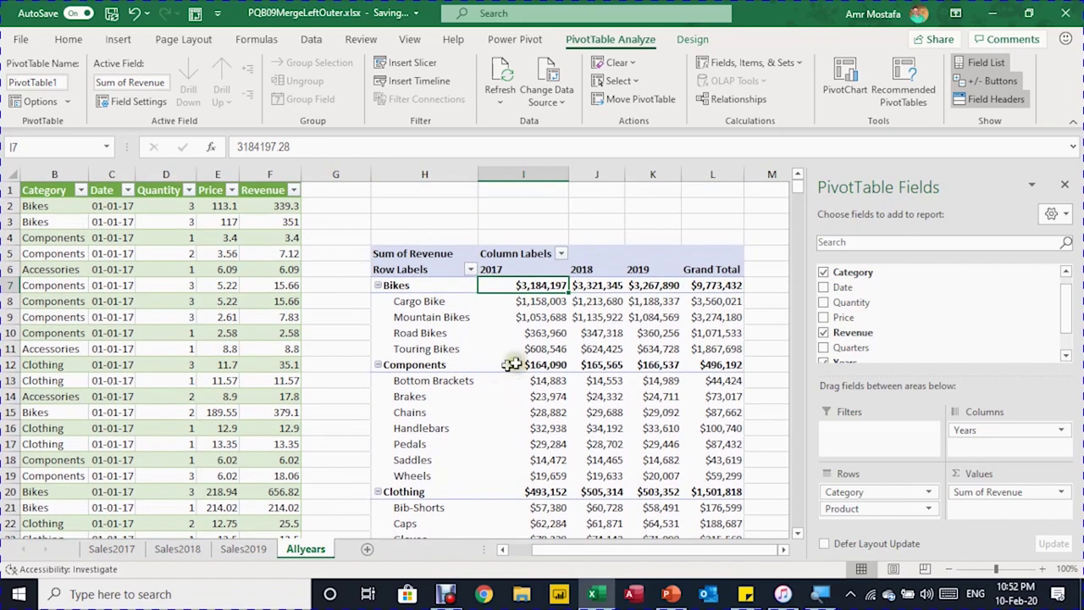